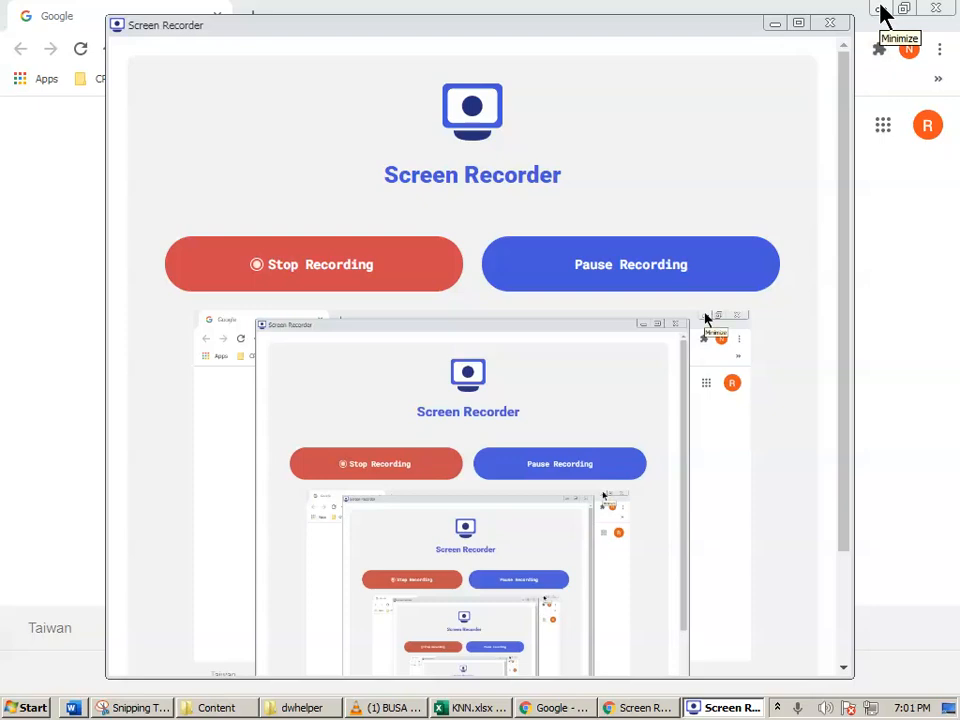
Step: Clear the browser and screen recorder windows out of the way so the KNN.xlsx workbook in Excel is visible
left_click(880, 10)
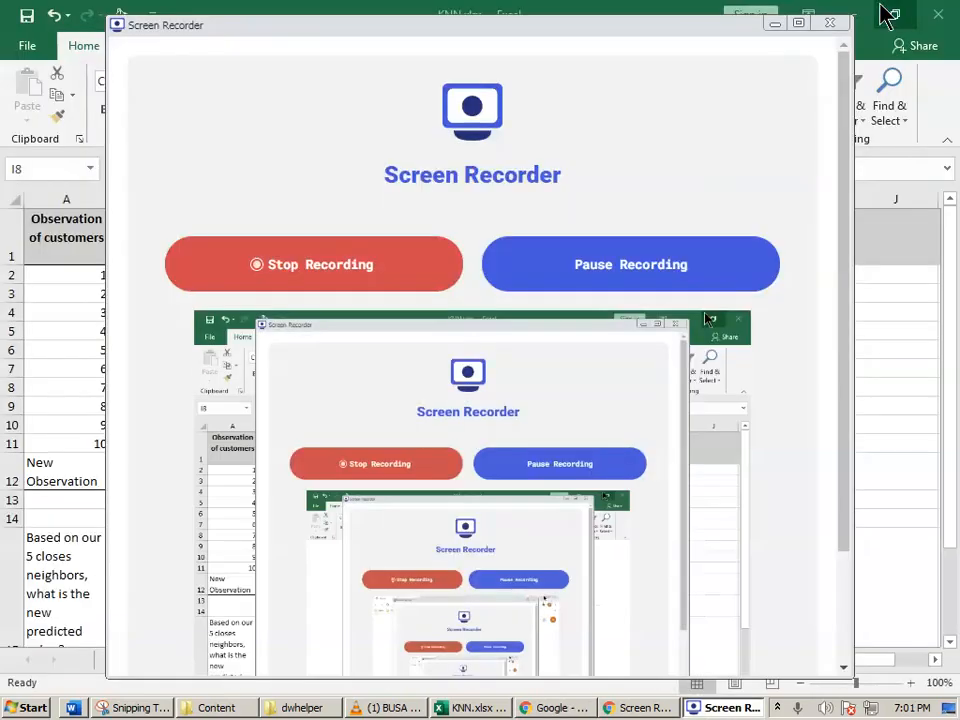
left_click(772, 23)
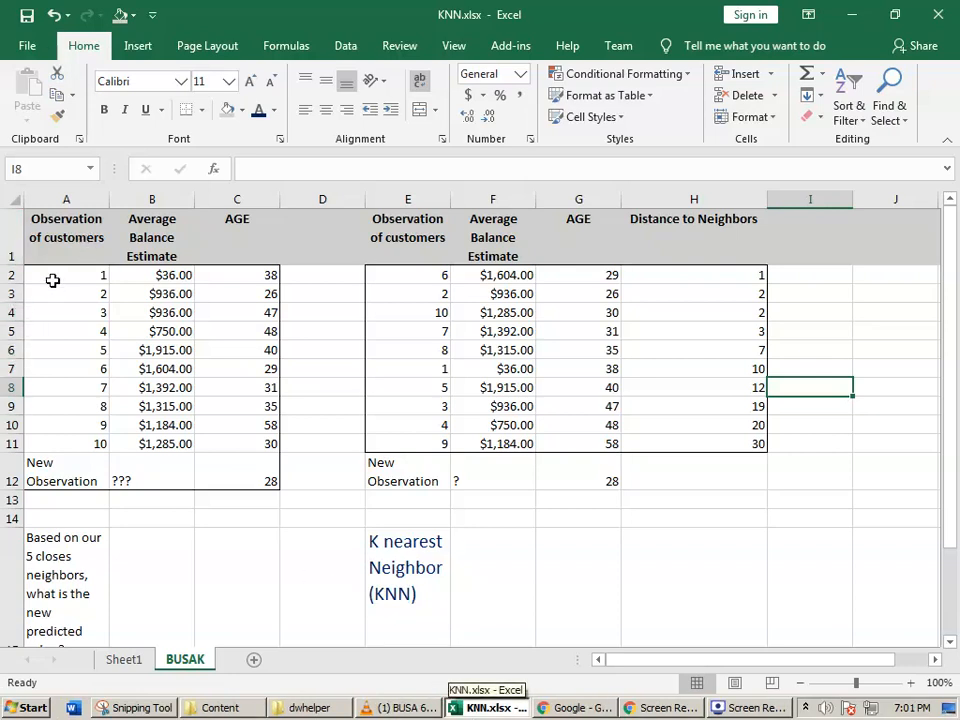
Step: Examine the customer observations in A2:C11 and compare their ages with the new observation's age in C12
left_click_drag(47, 270, 71, 442)
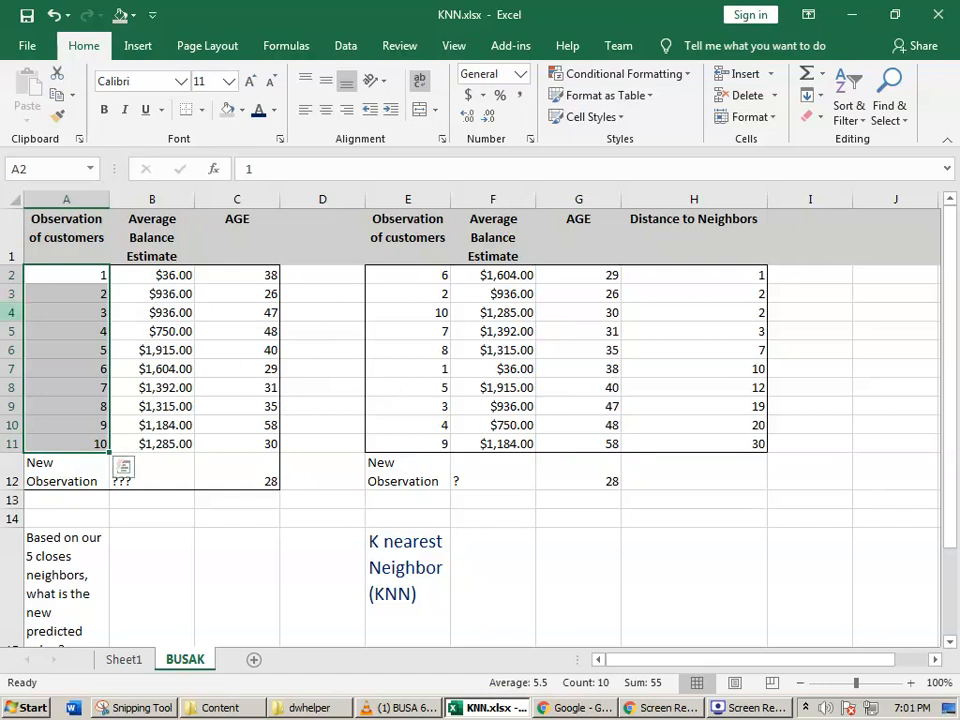
left_click(129, 277)
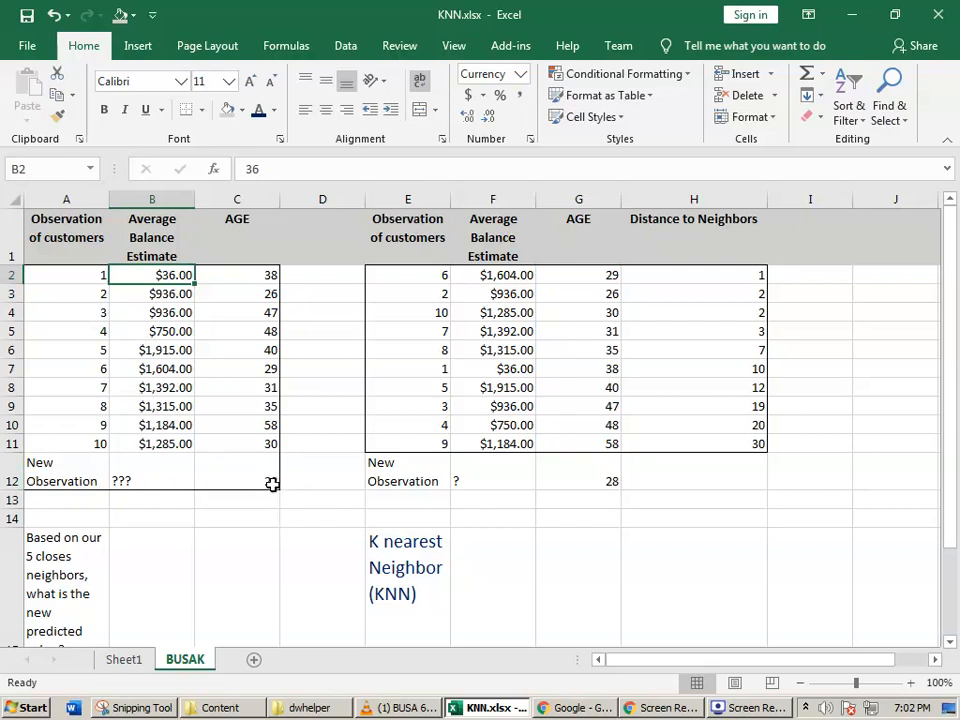
left_click(275, 482)
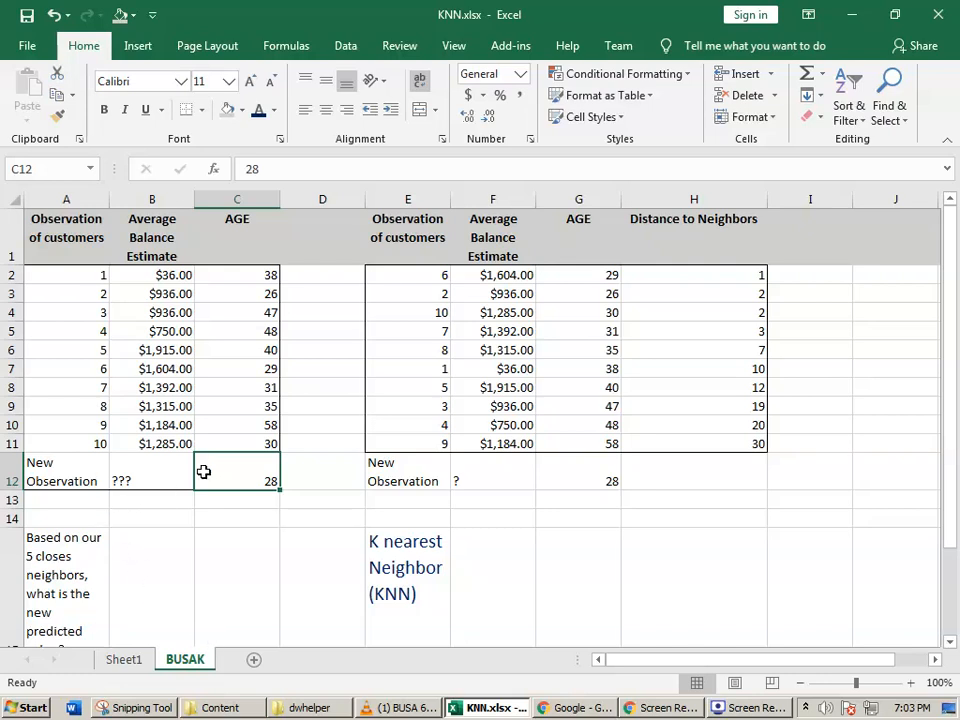
left_click(268, 274)
left_click(252, 484)
left_click(260, 291)
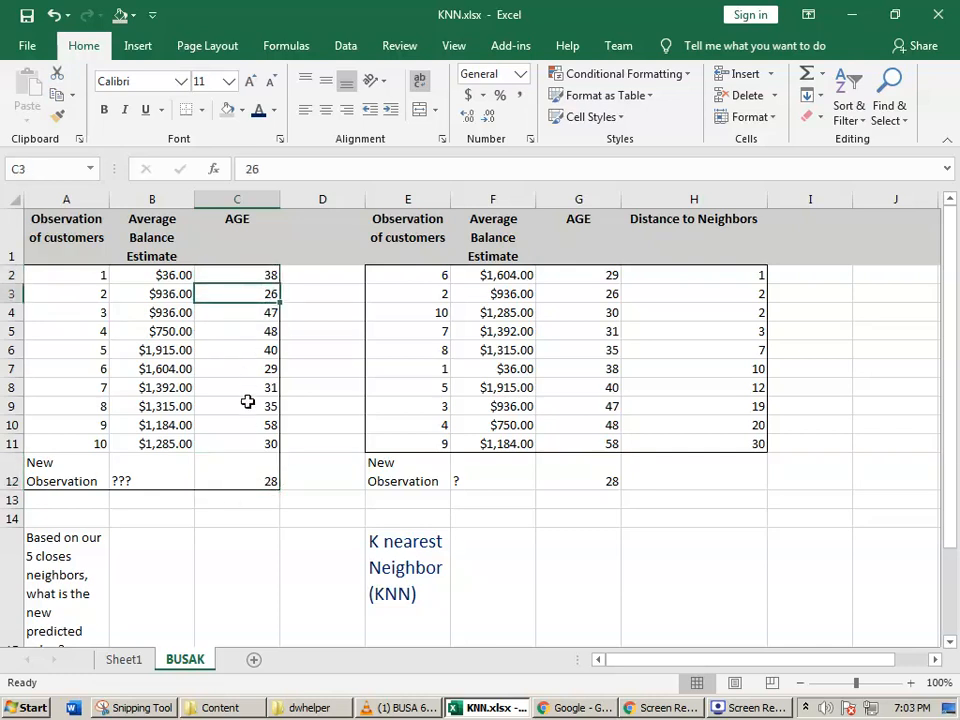
left_click(253, 484)
left_click(269, 313)
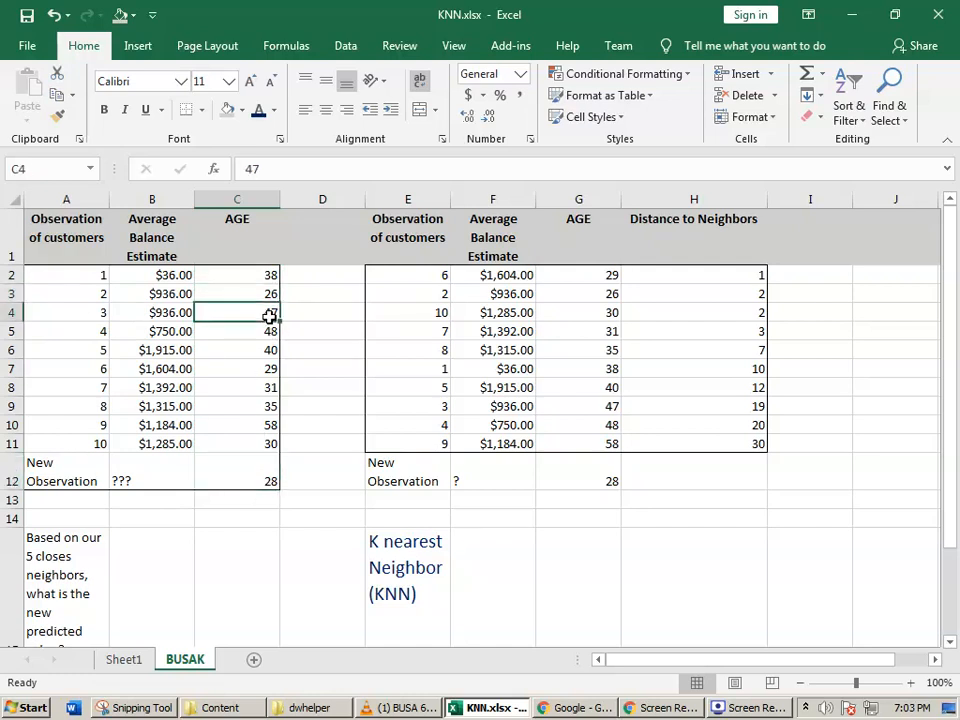
left_click(266, 487)
left_click(274, 352)
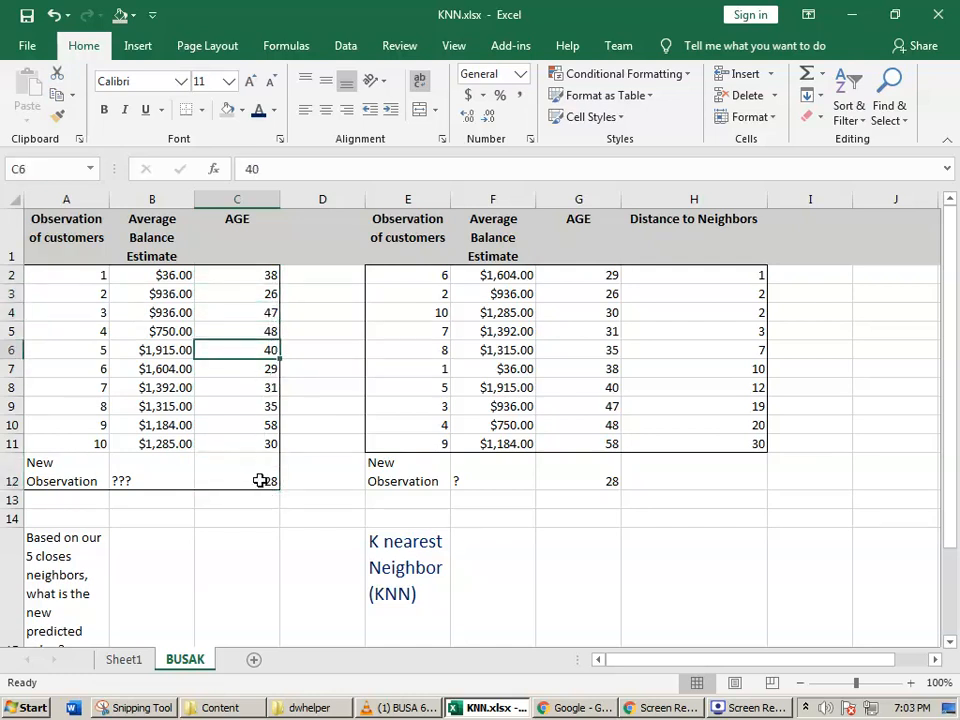
left_click(259, 480)
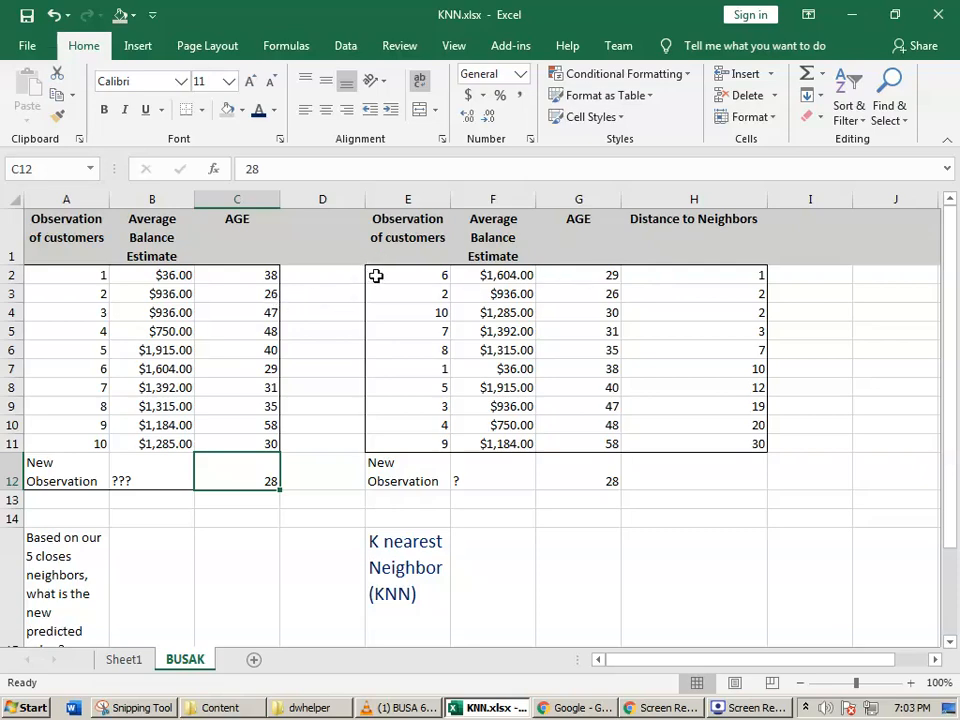
Step: Clear E2:H11 and copy the customer data from A2:C11 into the second table starting at E2
left_click_drag(376, 274, 718, 444)
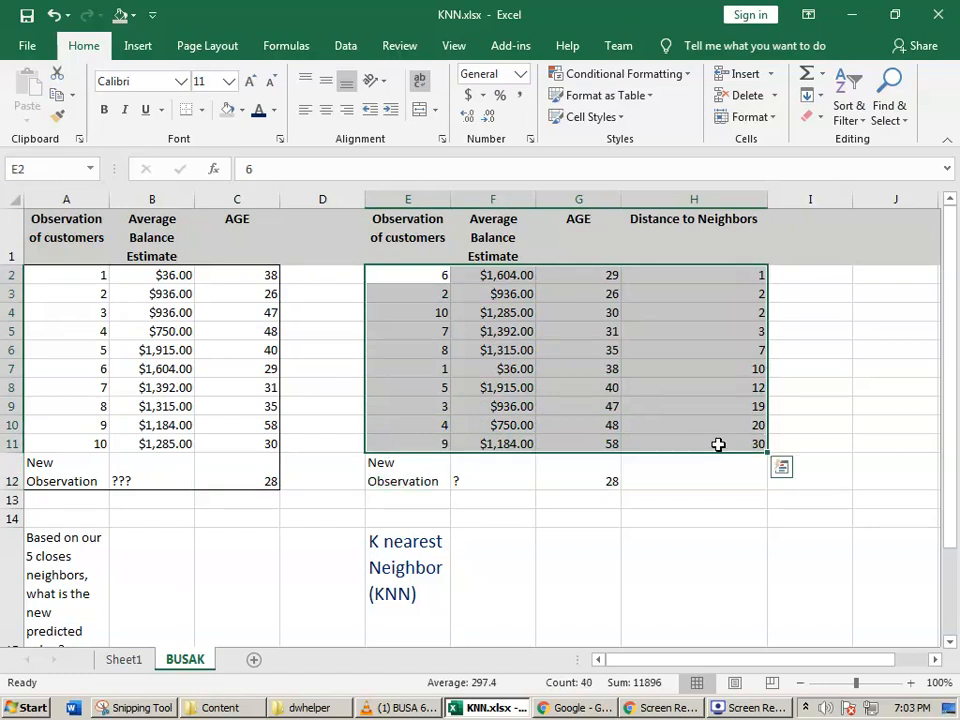
key("Delete")
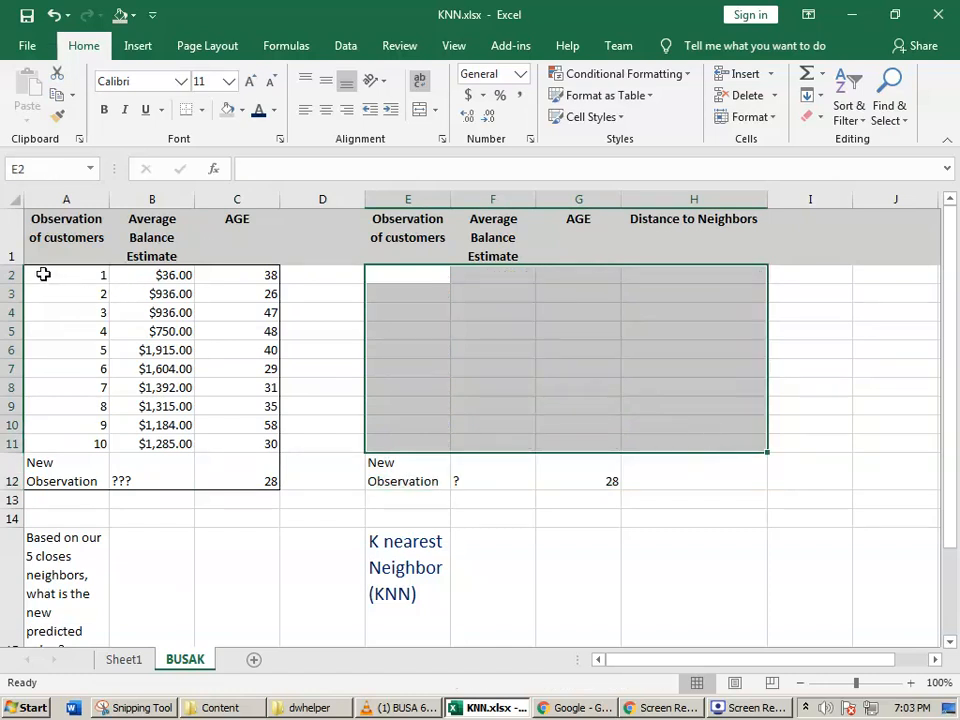
left_click_drag(62, 274, 260, 437)
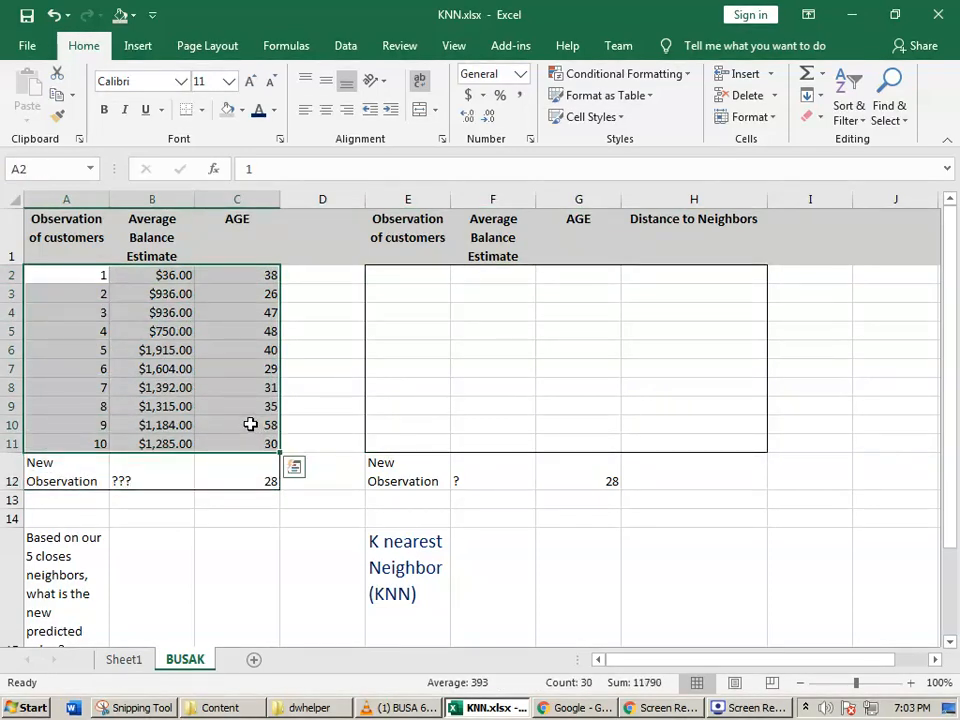
key("ctrl+c")
left_click(399, 274)
key("ctrl+v")
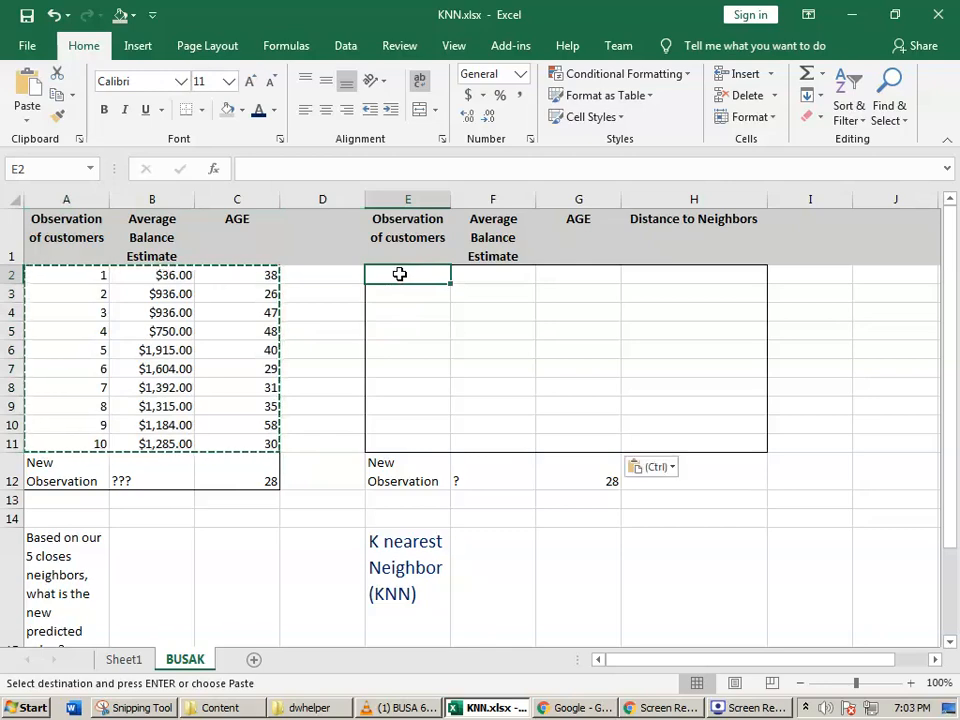
Step: Enter =ABS(G$12-G2) in H2 under Distance to Neighbors and fill the formula down through H11
left_click(692, 274)
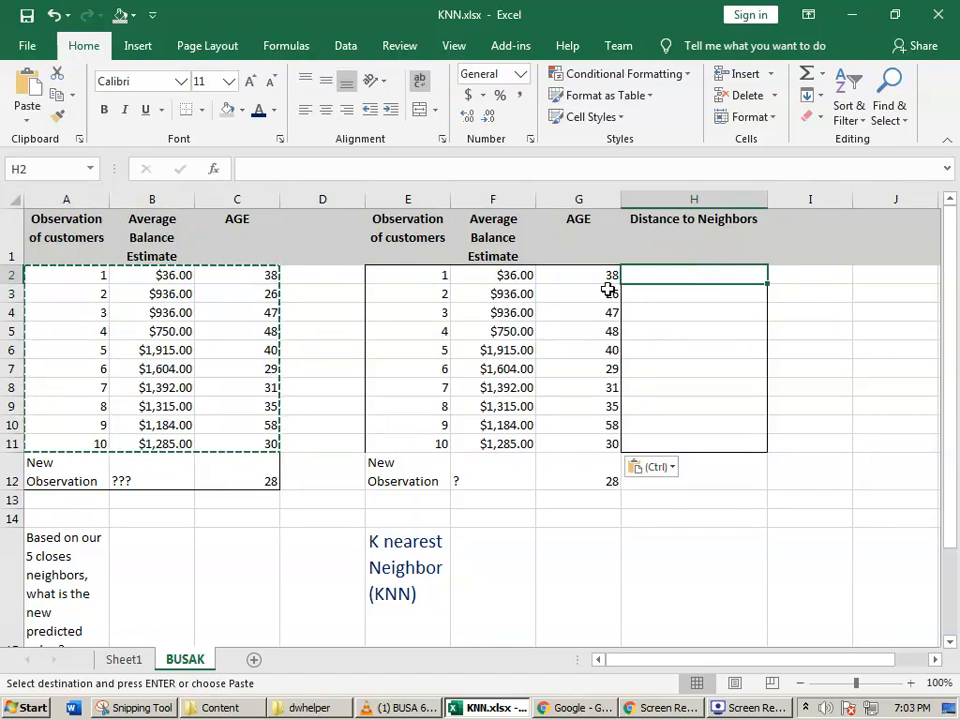
key("BackSpace")
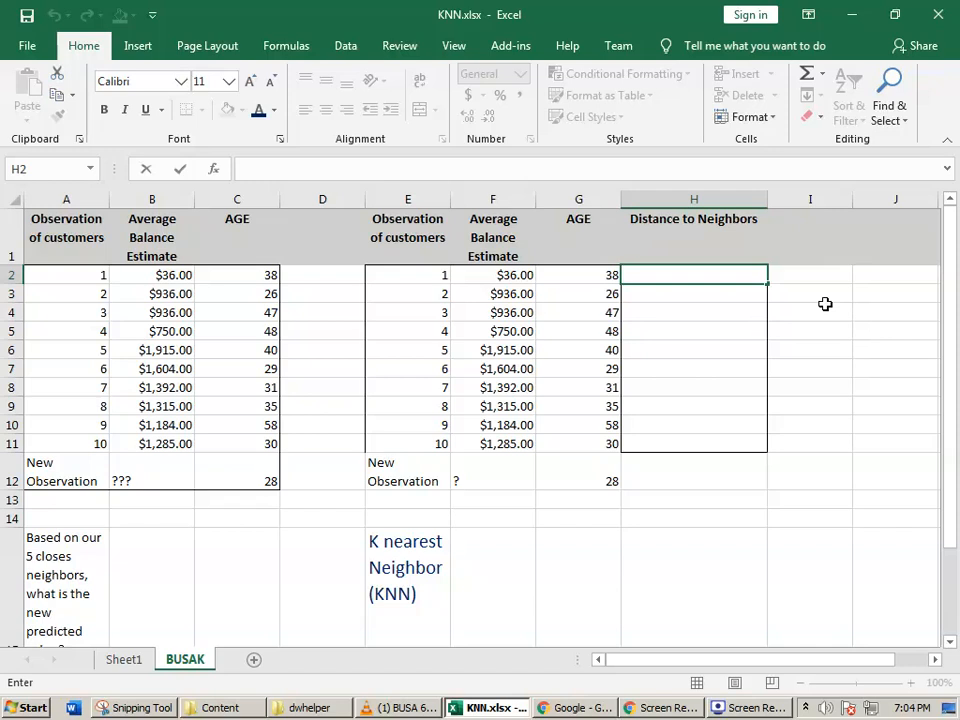
type("=")
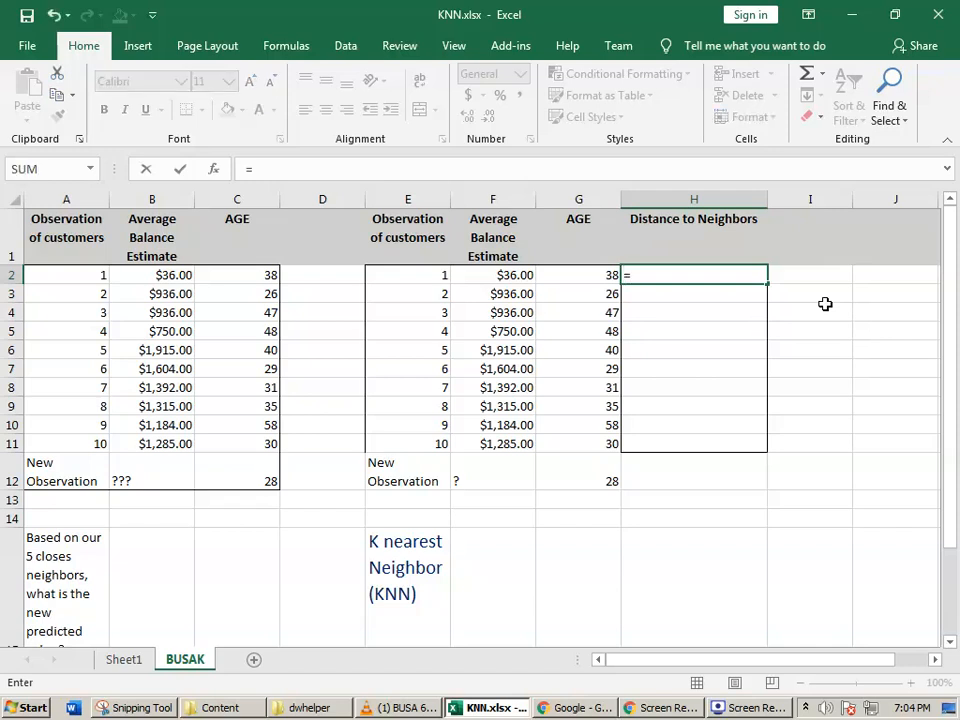
type("abs")
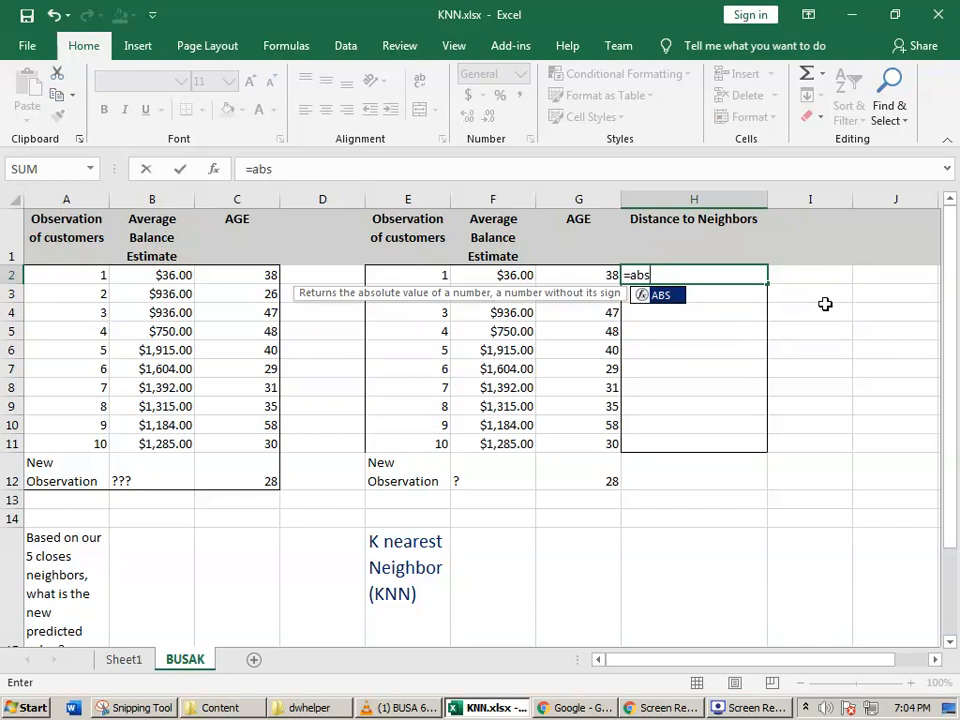
type("(")
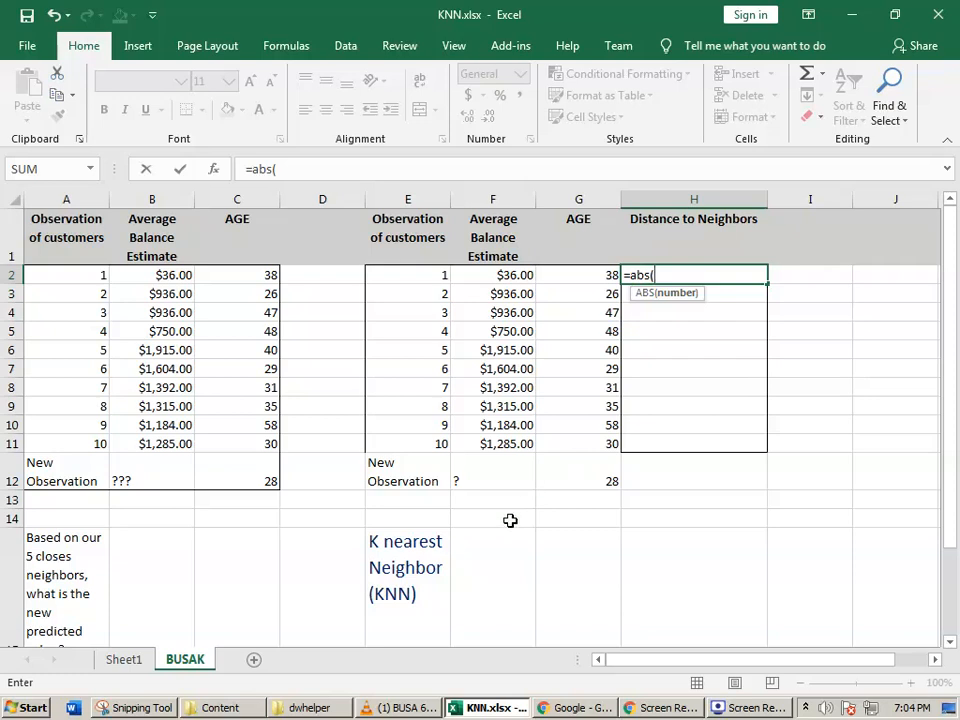
left_click(599, 481)
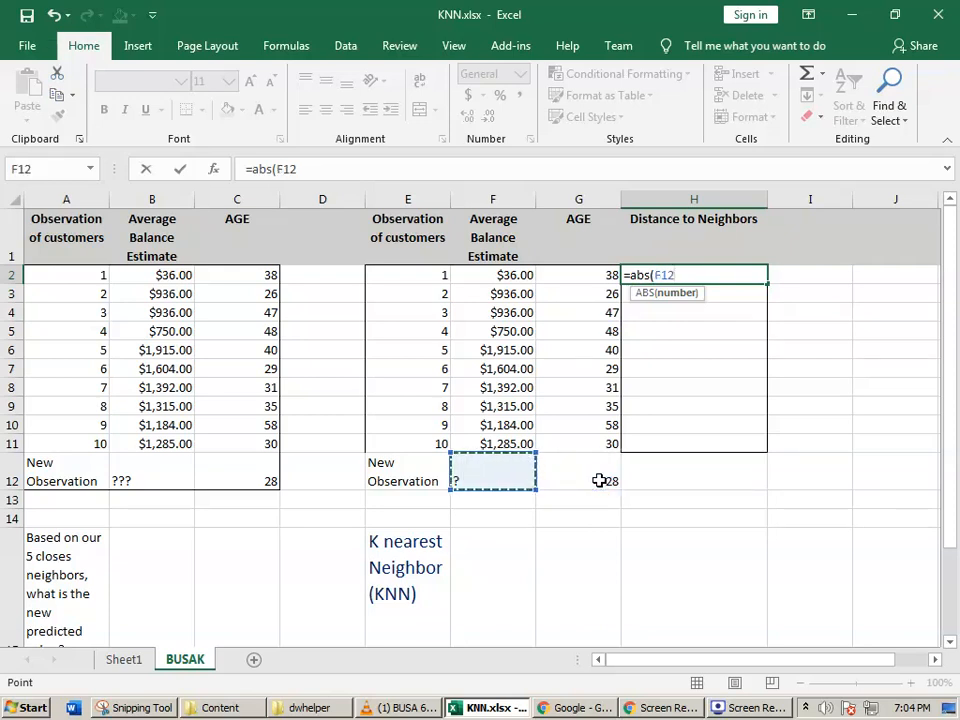
left_click(599, 481)
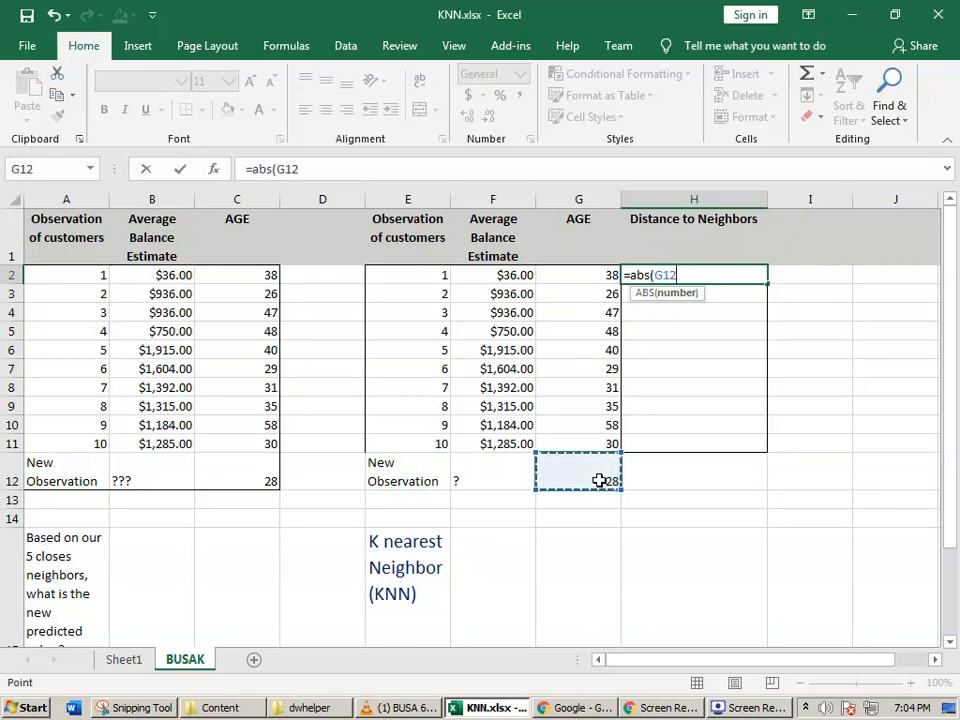
left_click(660, 277)
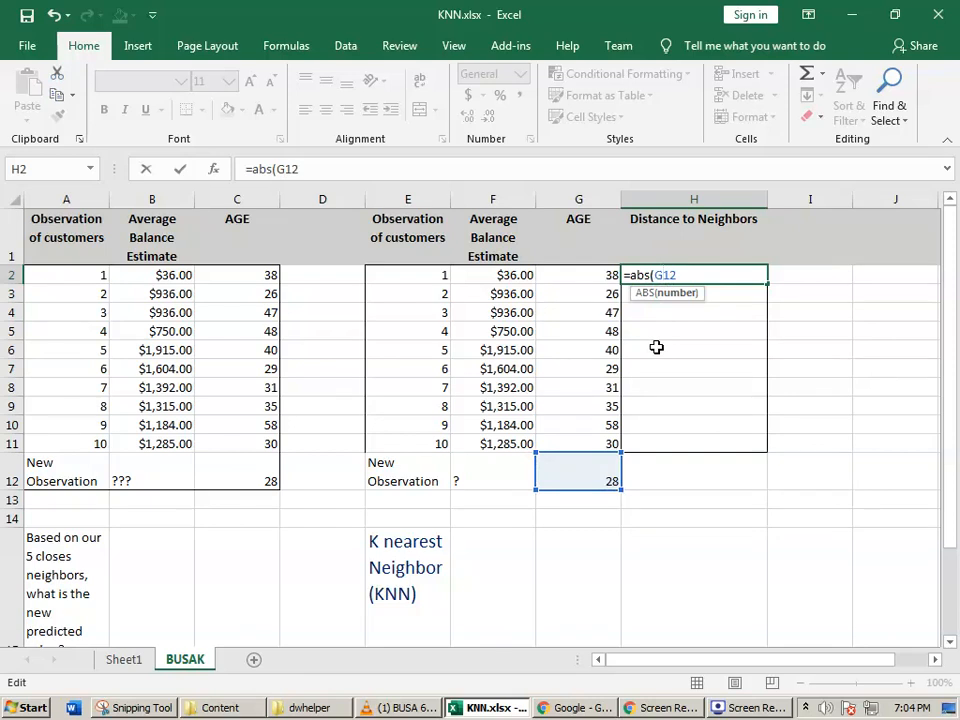
type("$12-")
left_click(579, 274)
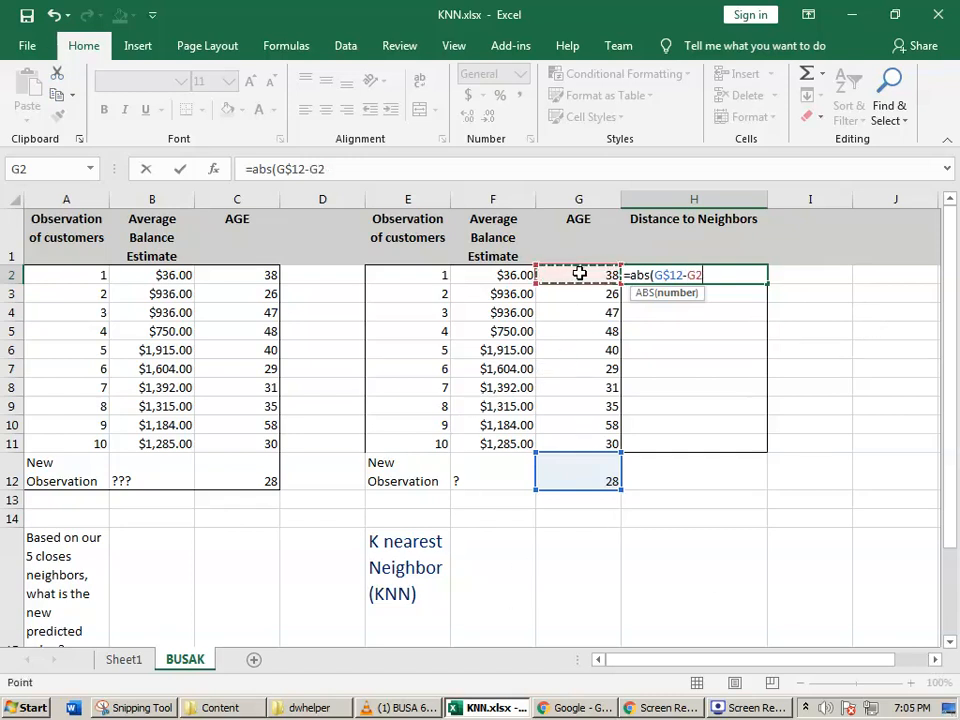
type(")")
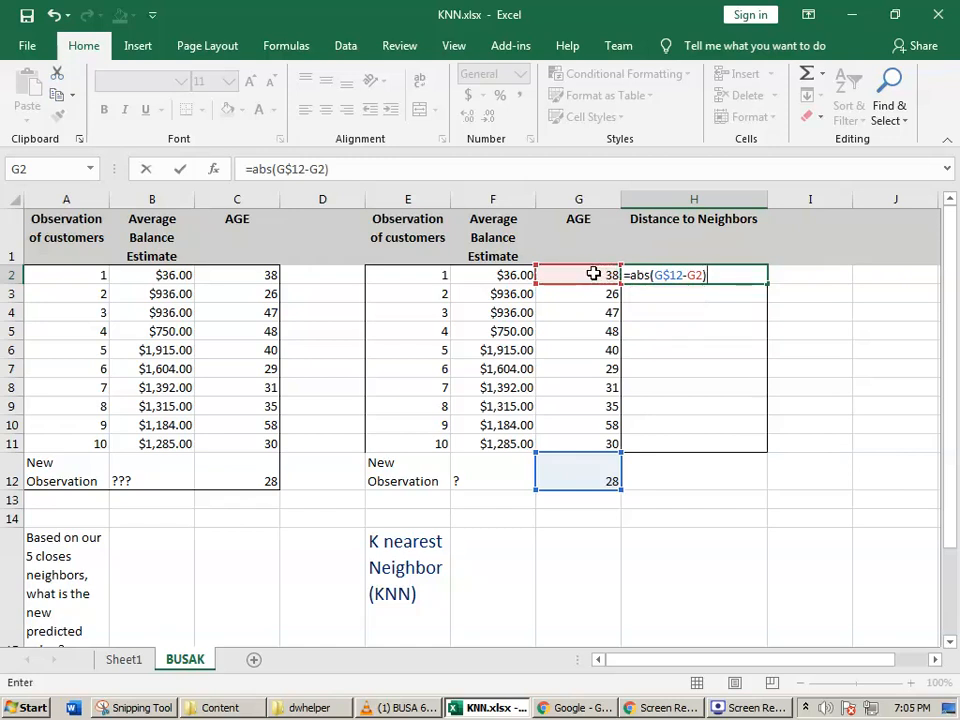
key("Return")
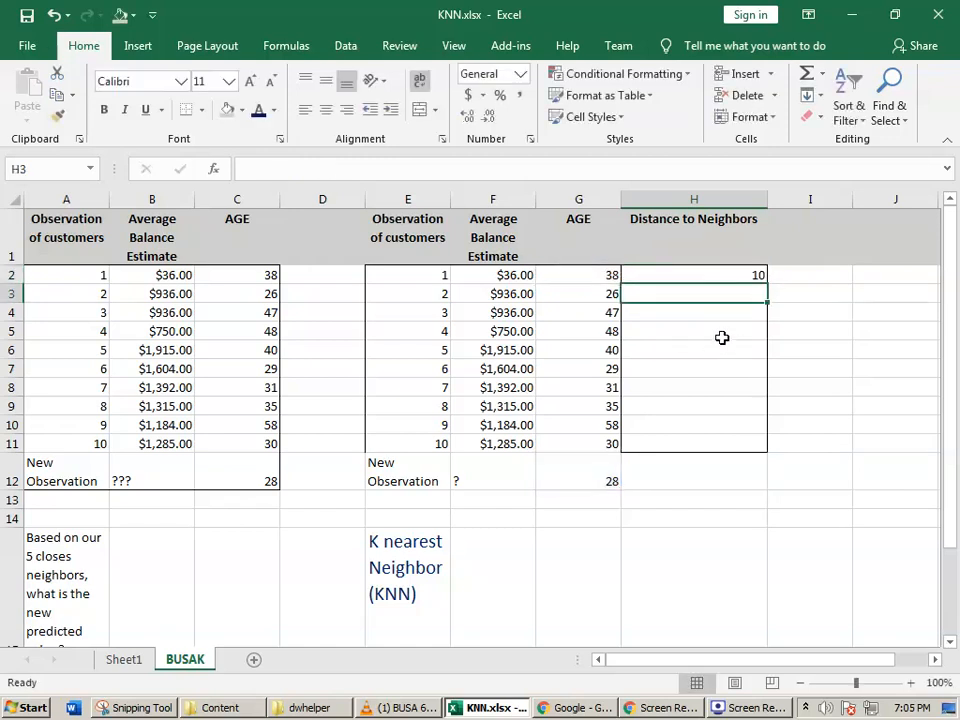
left_click(758, 276)
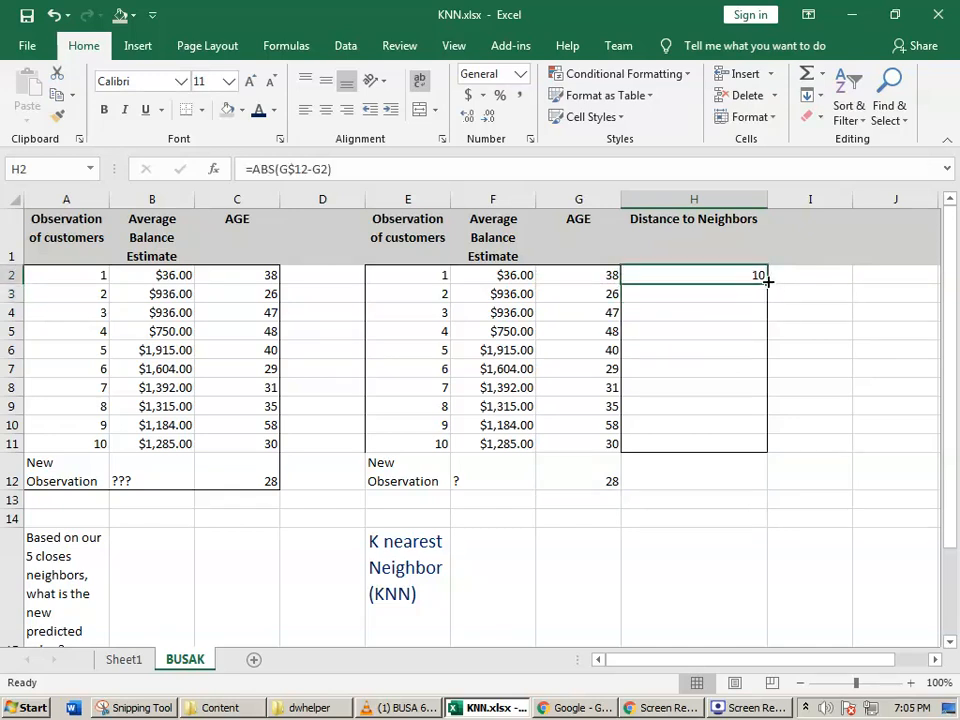
left_click_drag(767, 283, 767, 456)
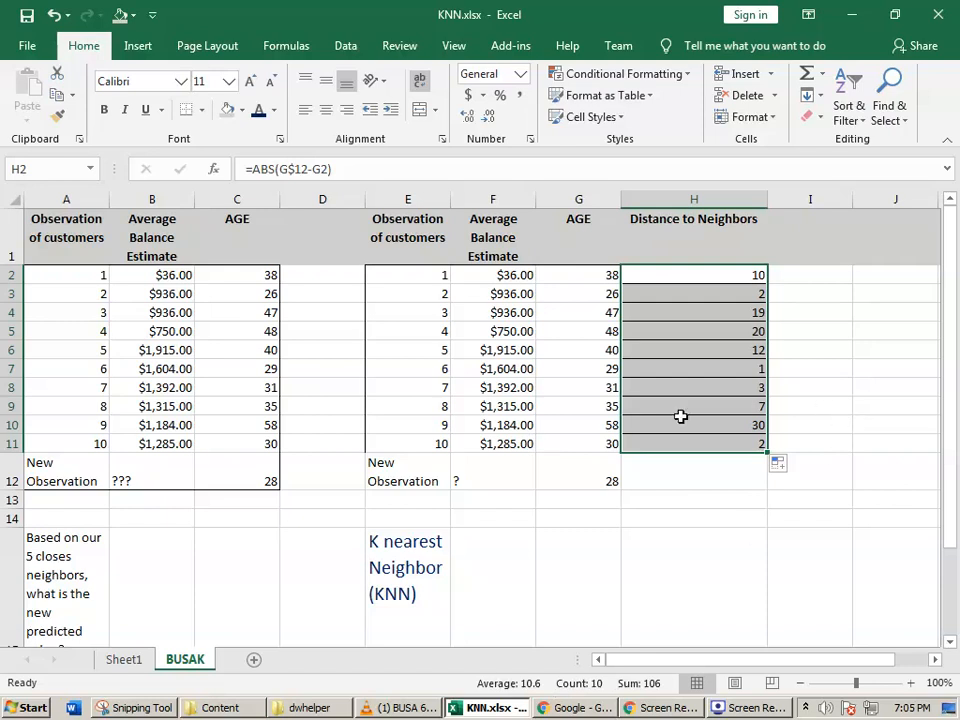
Step: Replace the distance formulas in H2:H11 with their values by copying and pasting values in place, and check cell H2
left_click(700, 276)
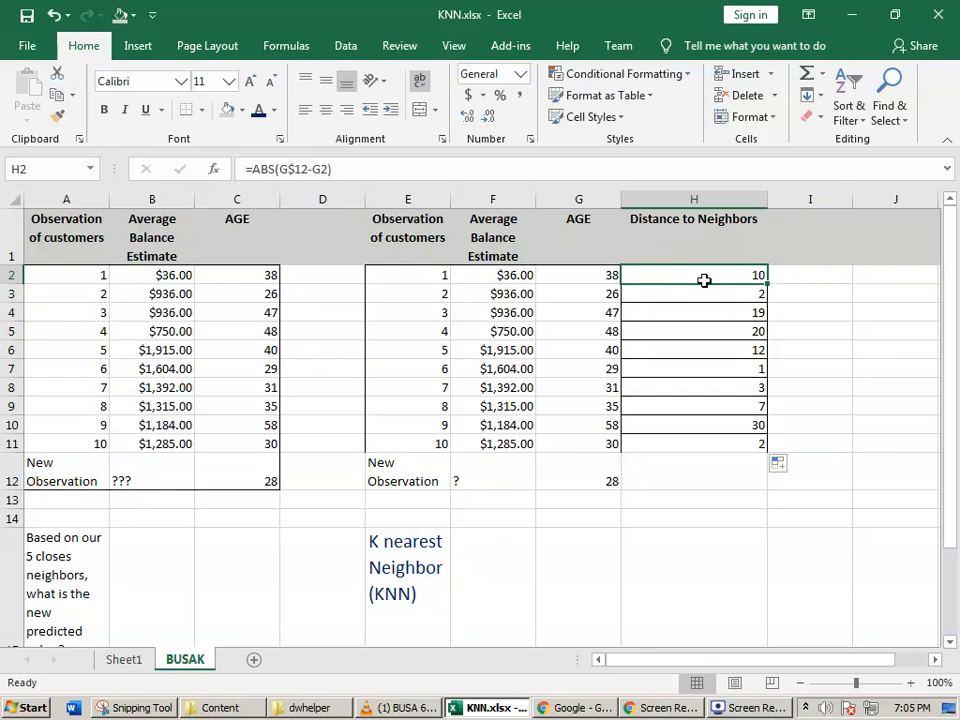
left_click_drag(693, 270, 754, 444)
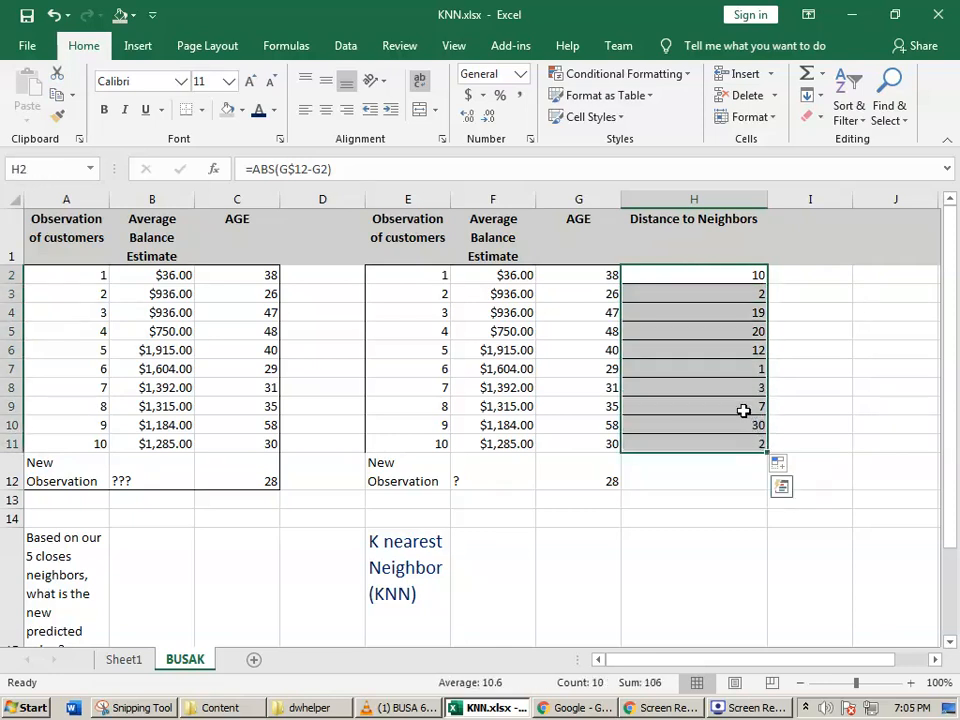
key("ctrl+c")
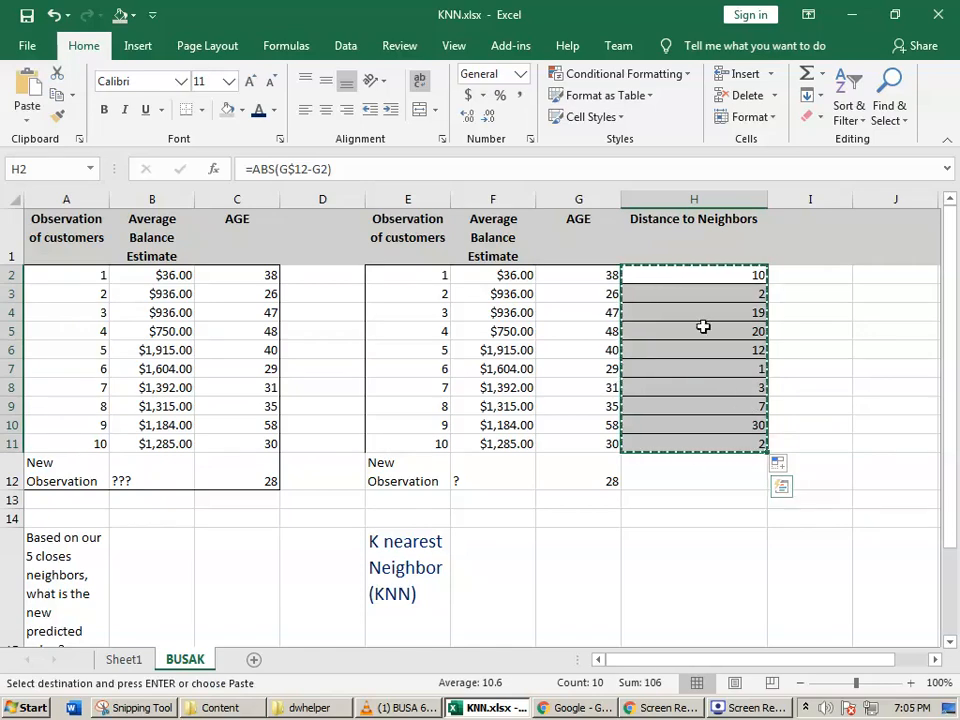
right_click(697, 276)
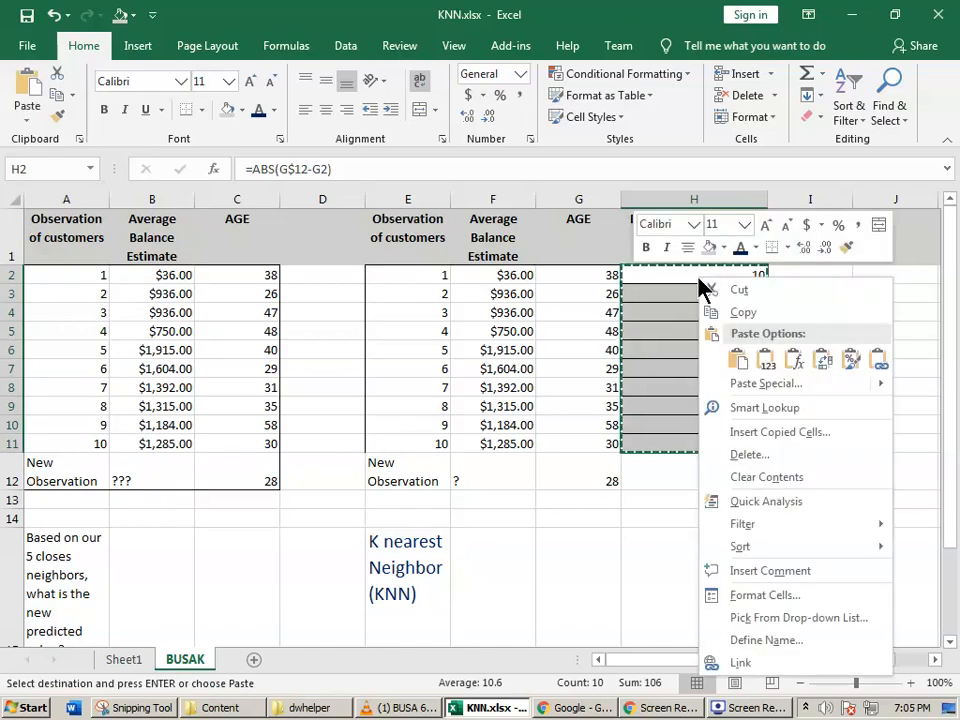
left_click(744, 367)
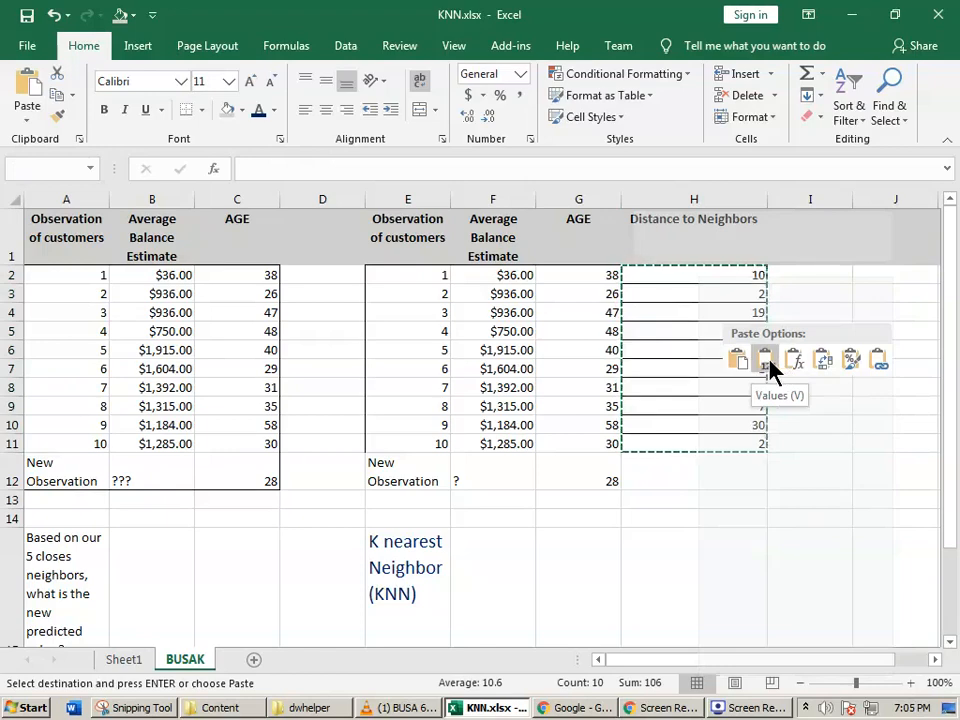
left_click(767, 362)
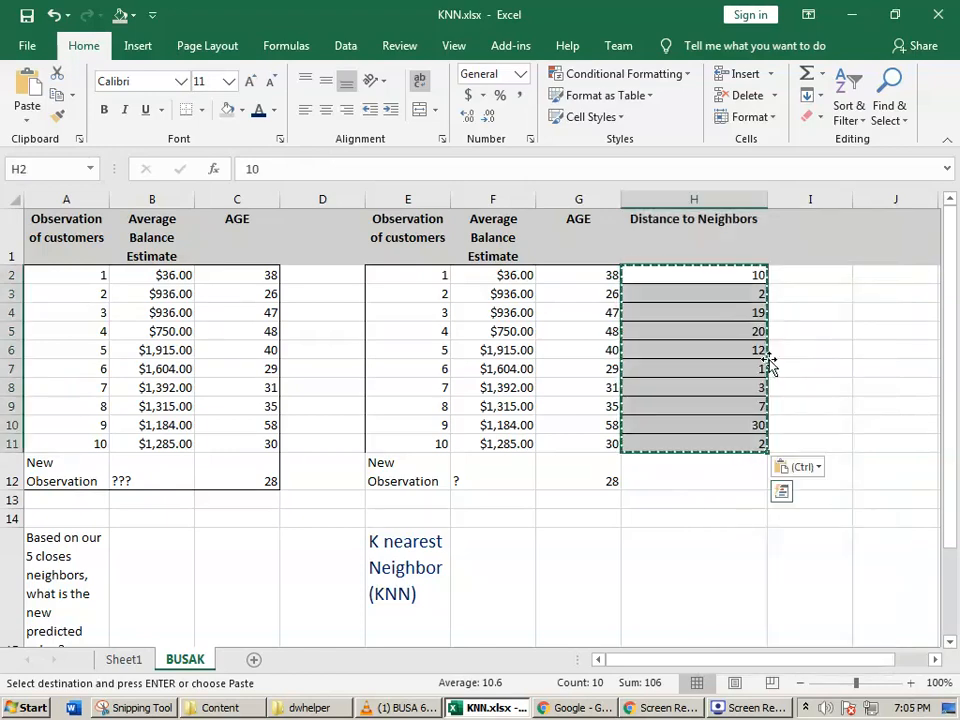
left_click(801, 313)
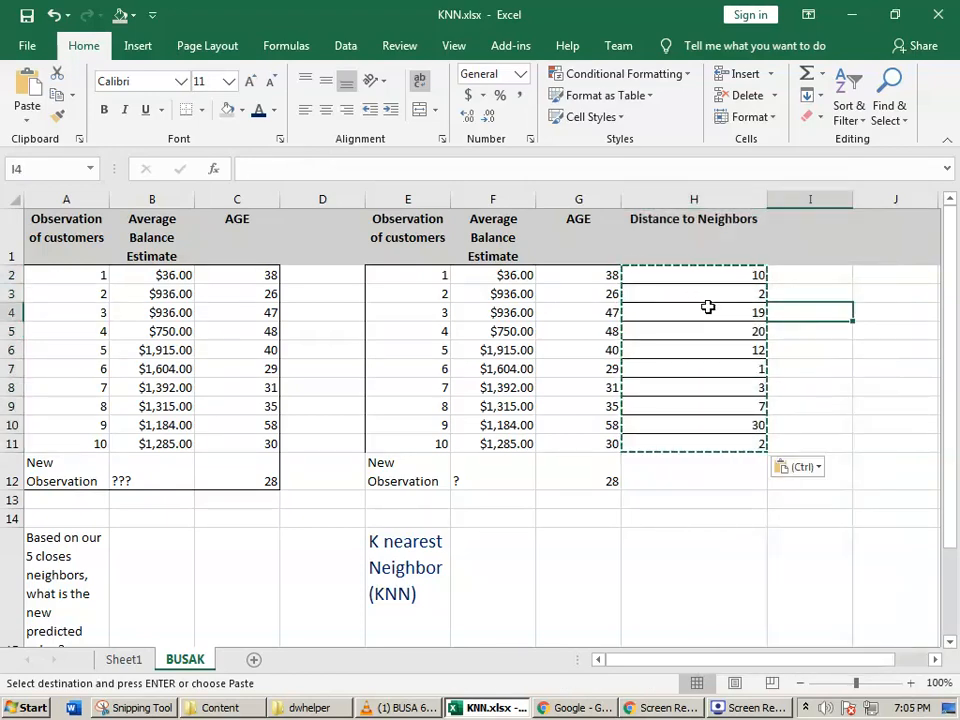
key("Escape")
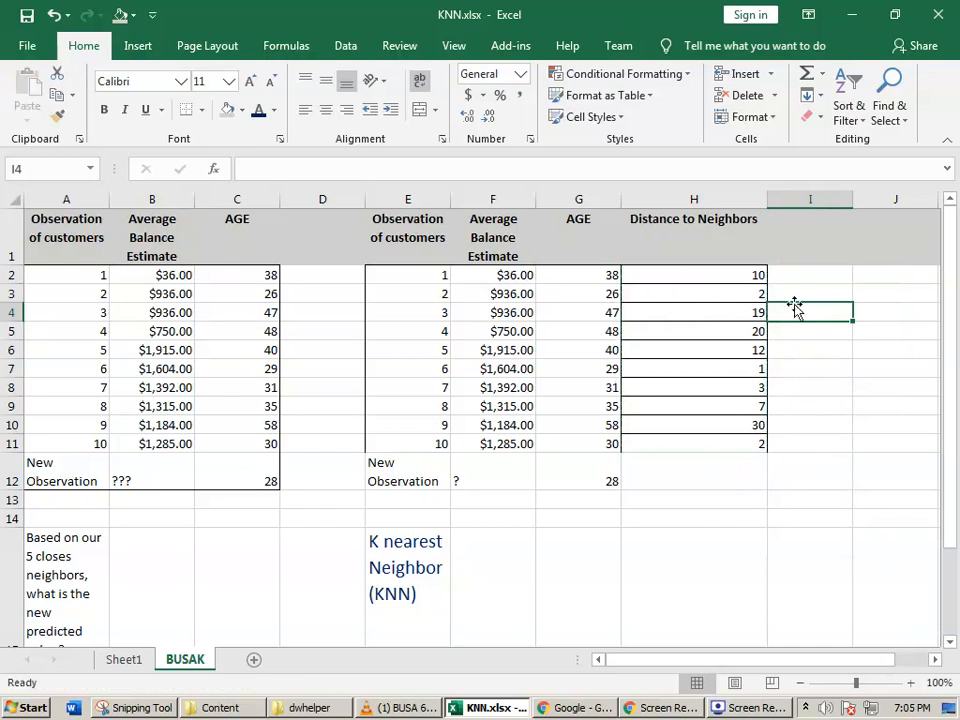
left_click(704, 276)
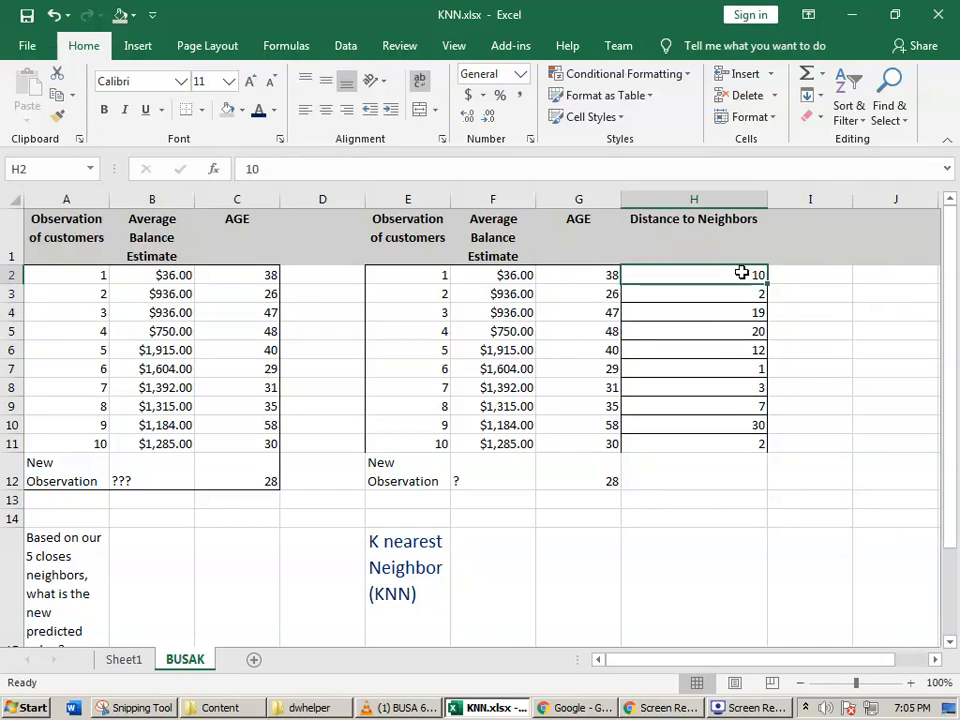
Step: Sort the second customer table, E2:H11, by Distance to Neighbors on cell values from smallest to largest
left_click(761, 446)
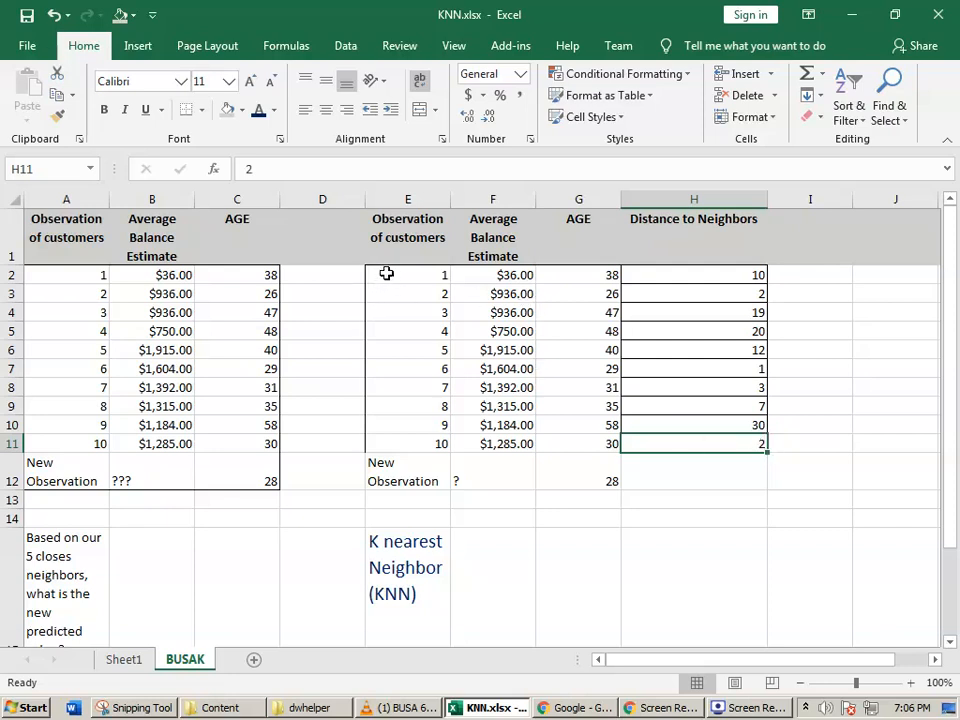
left_click(608, 477)
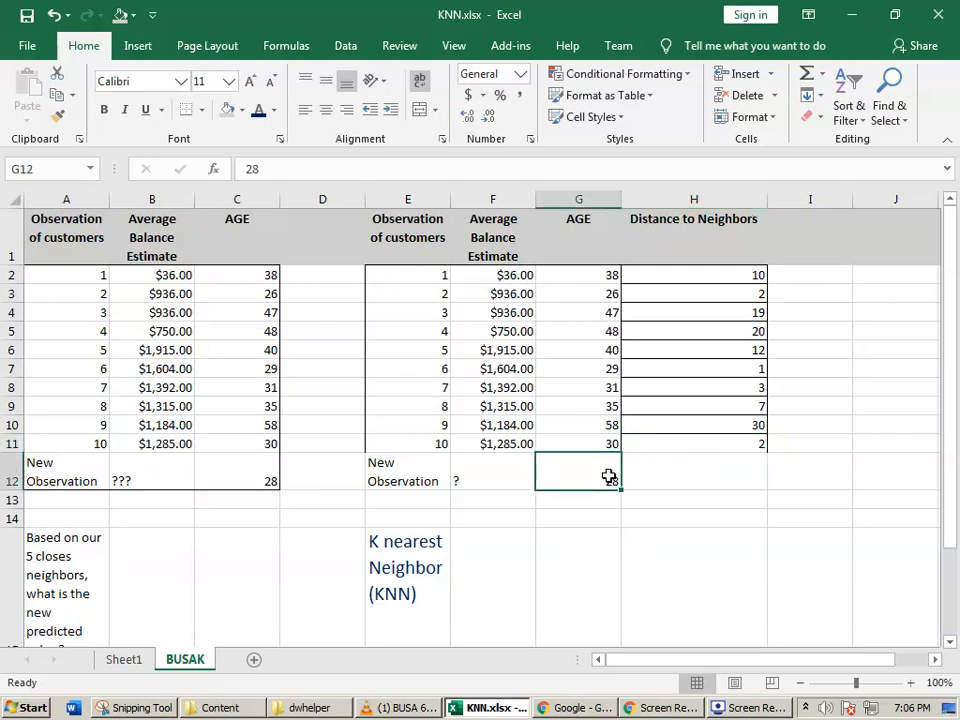
left_click(493, 478)
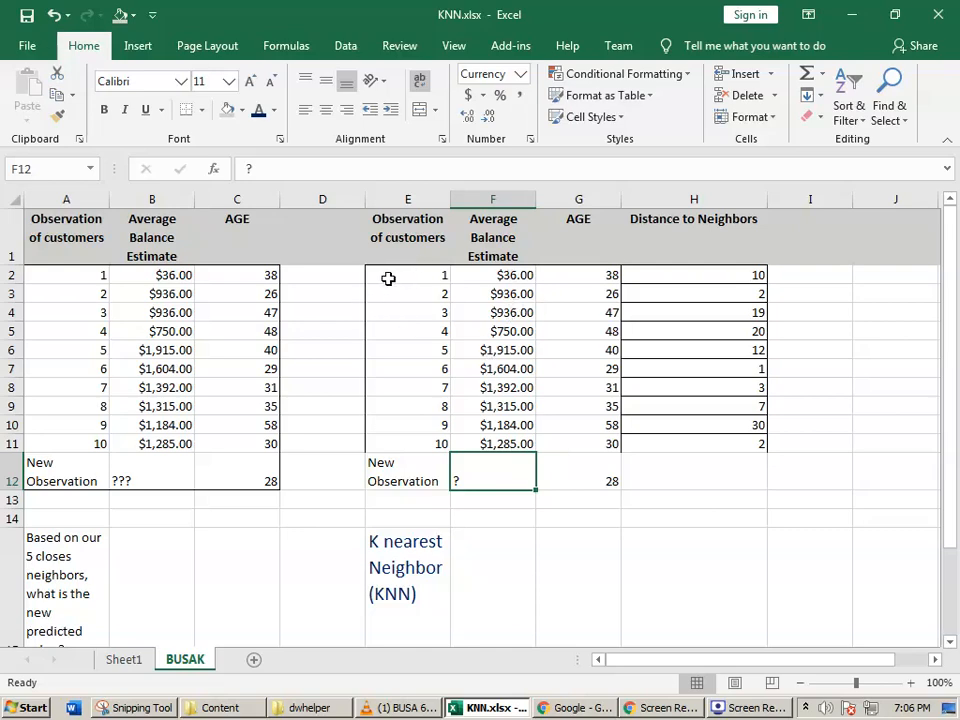
left_click_drag(388, 279, 753, 448)
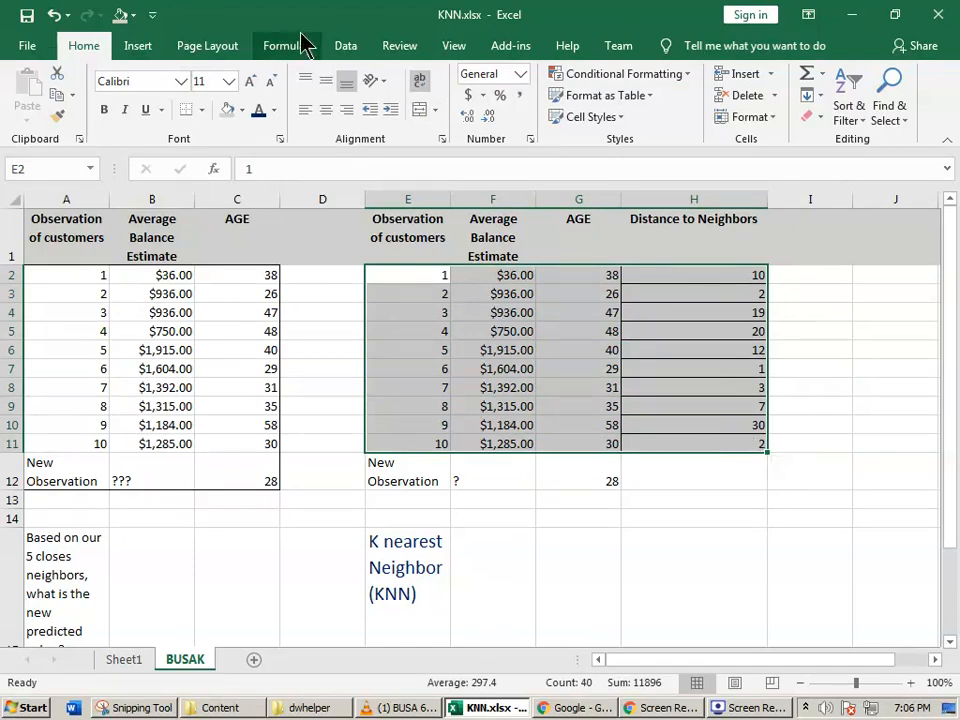
left_click(346, 47)
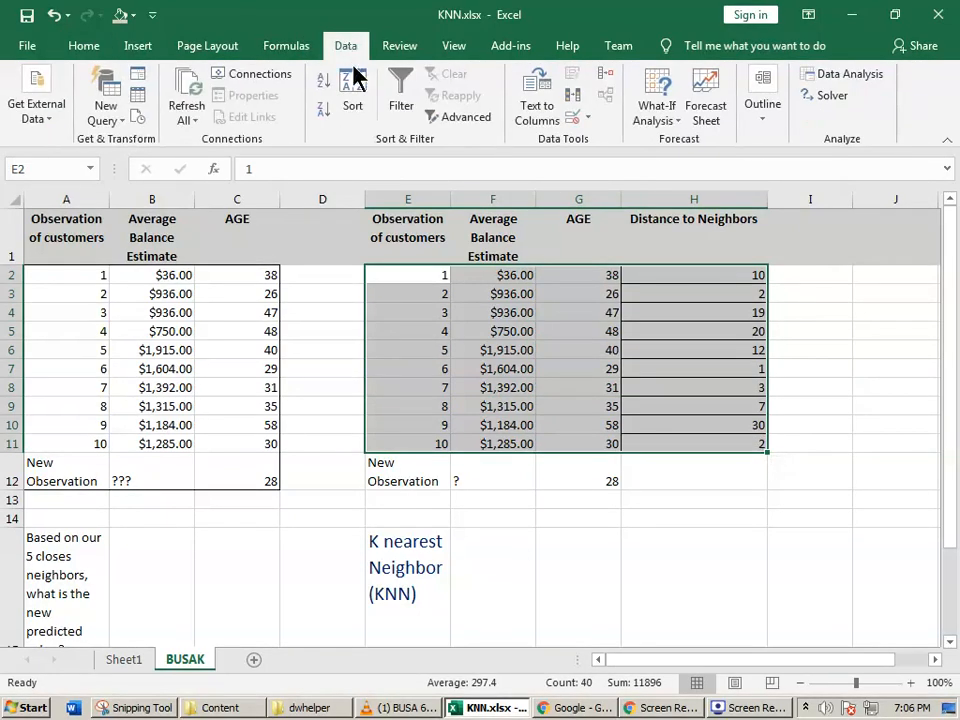
left_click(352, 90)
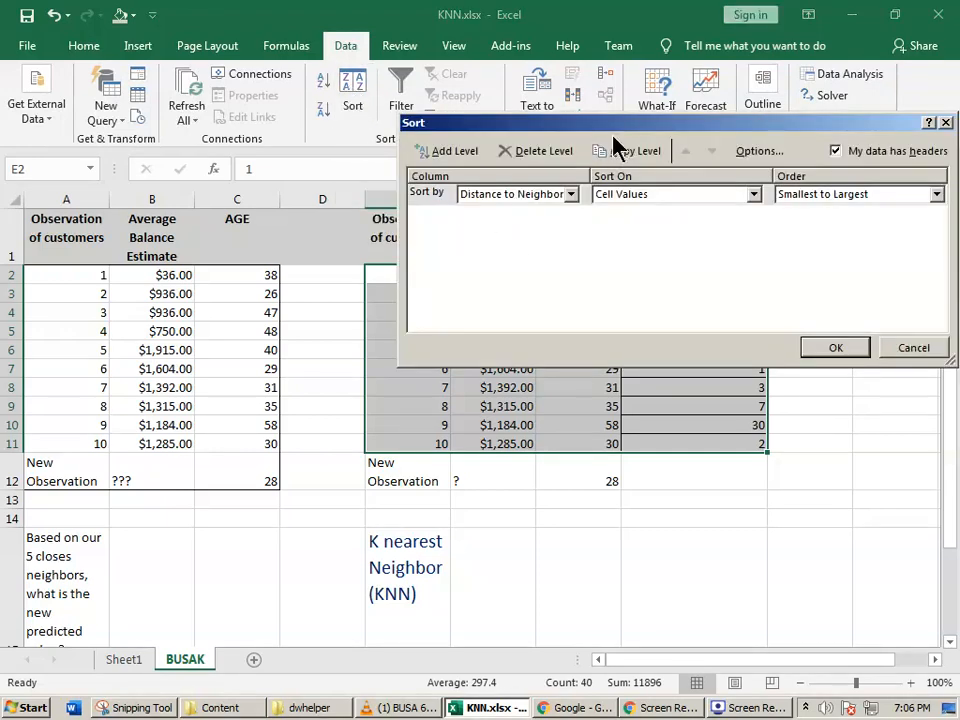
left_click_drag(615, 130, 463, 295)
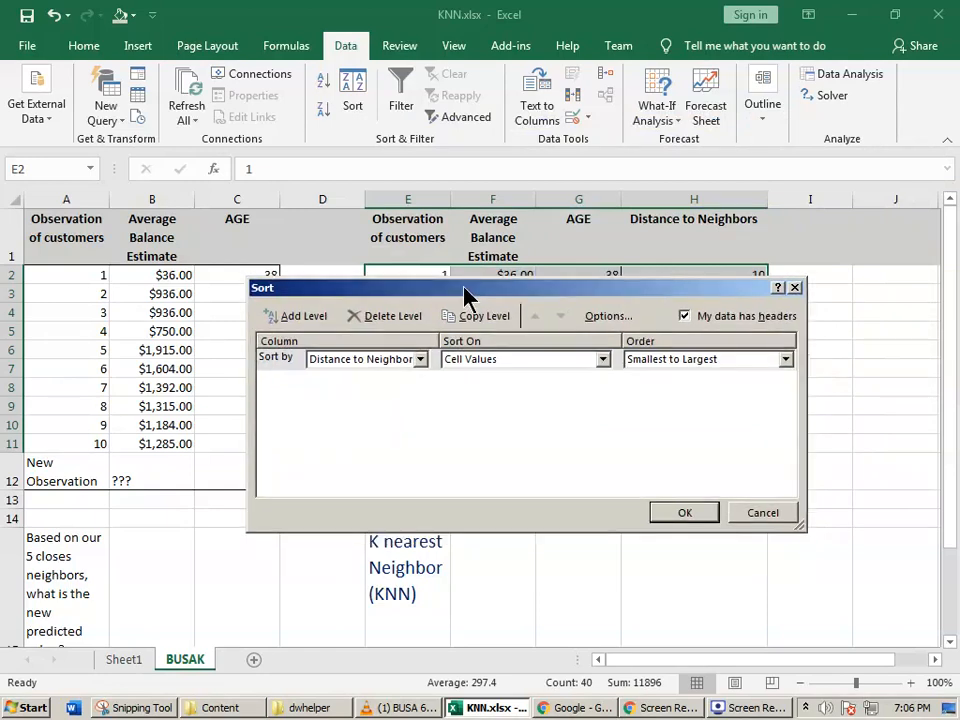
left_click(420, 360)
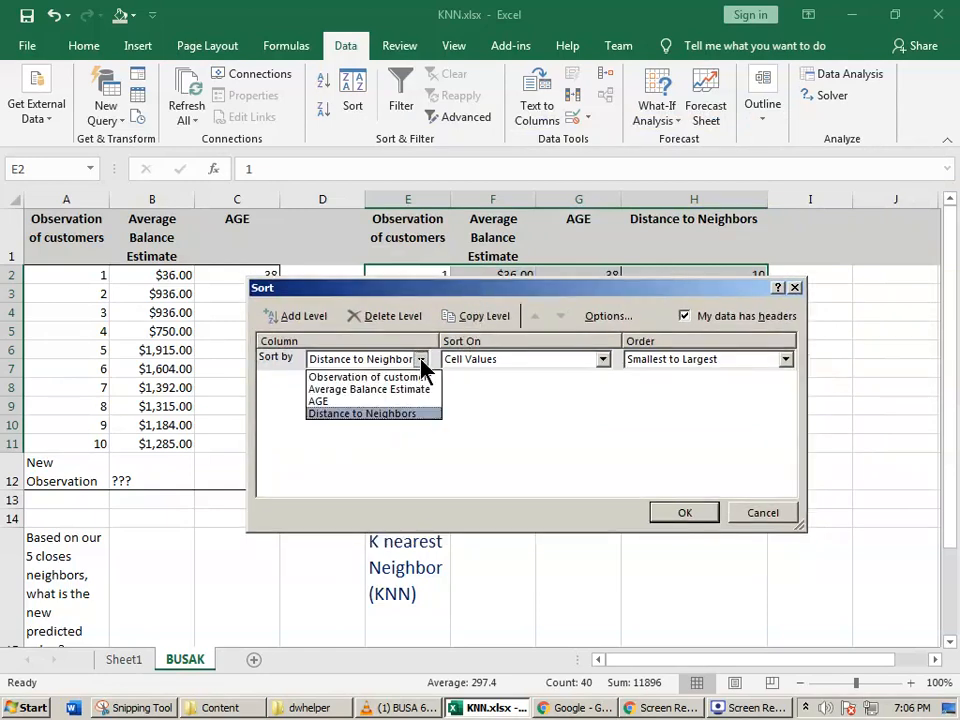
left_click(385, 414)
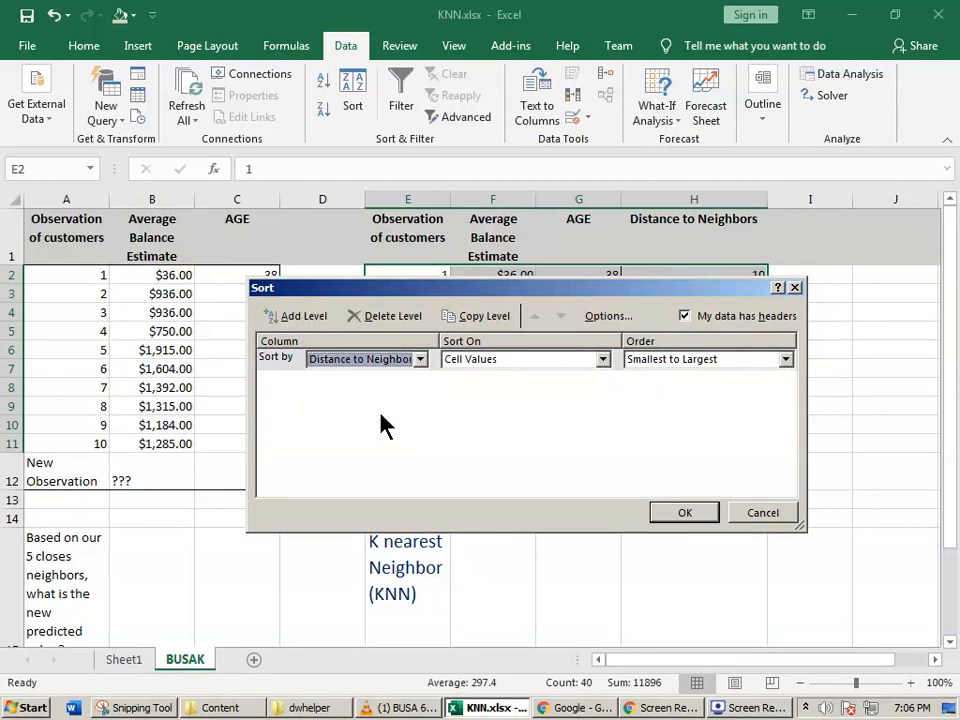
left_click(685, 514)
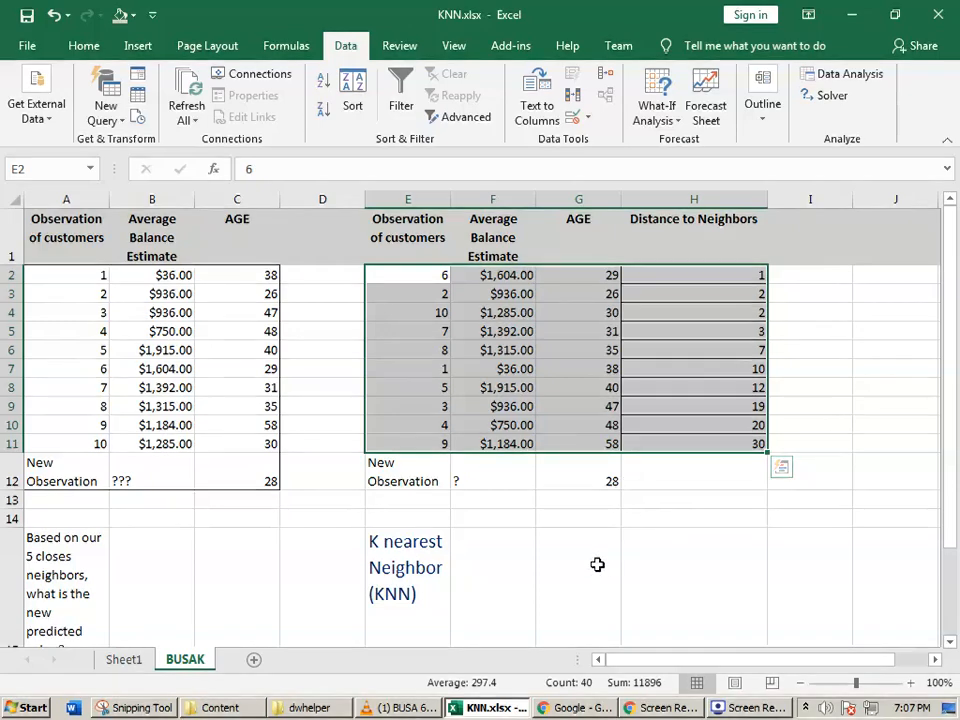
Step: Examine the balances of the five closest neighbors in F2:F6 and compare them with the matching observations in the first table
left_click(500, 476)
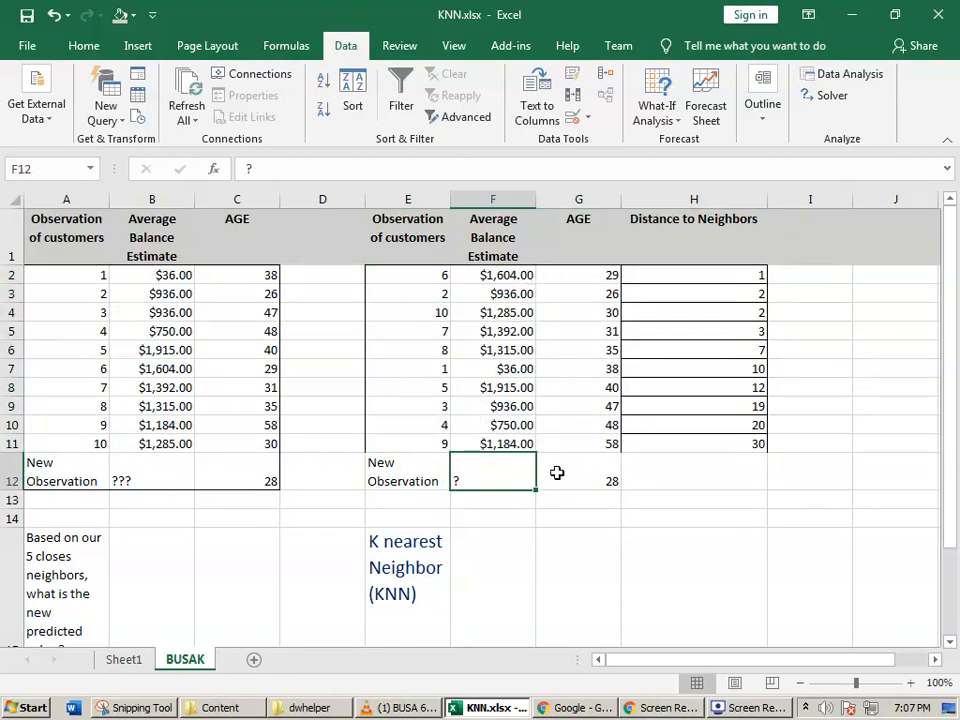
left_click(474, 276)
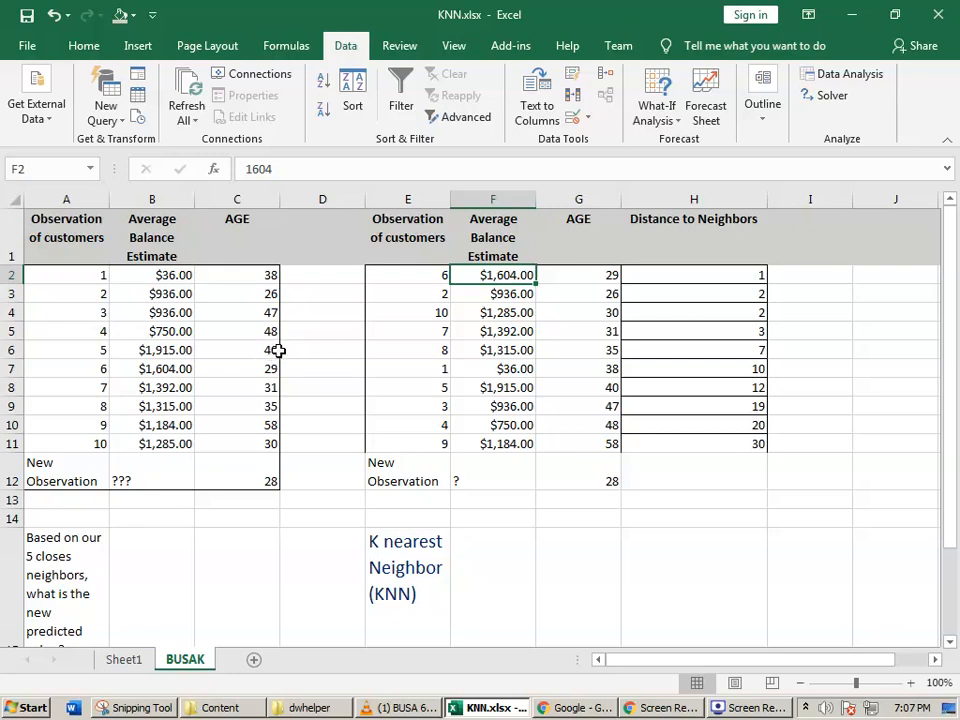
left_click(520, 296)
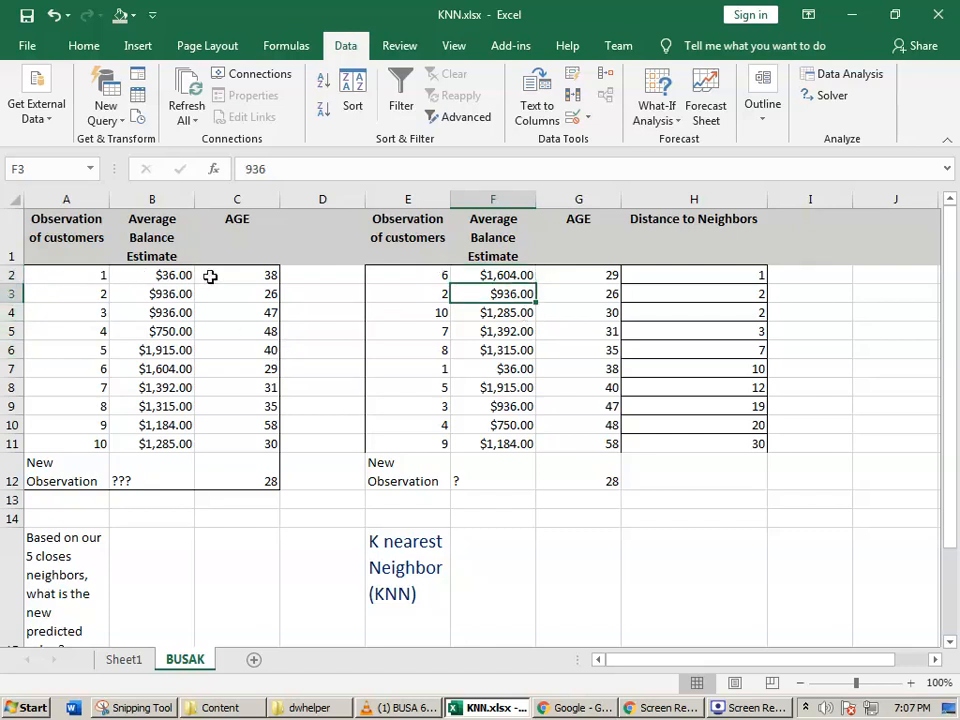
left_click(517, 315)
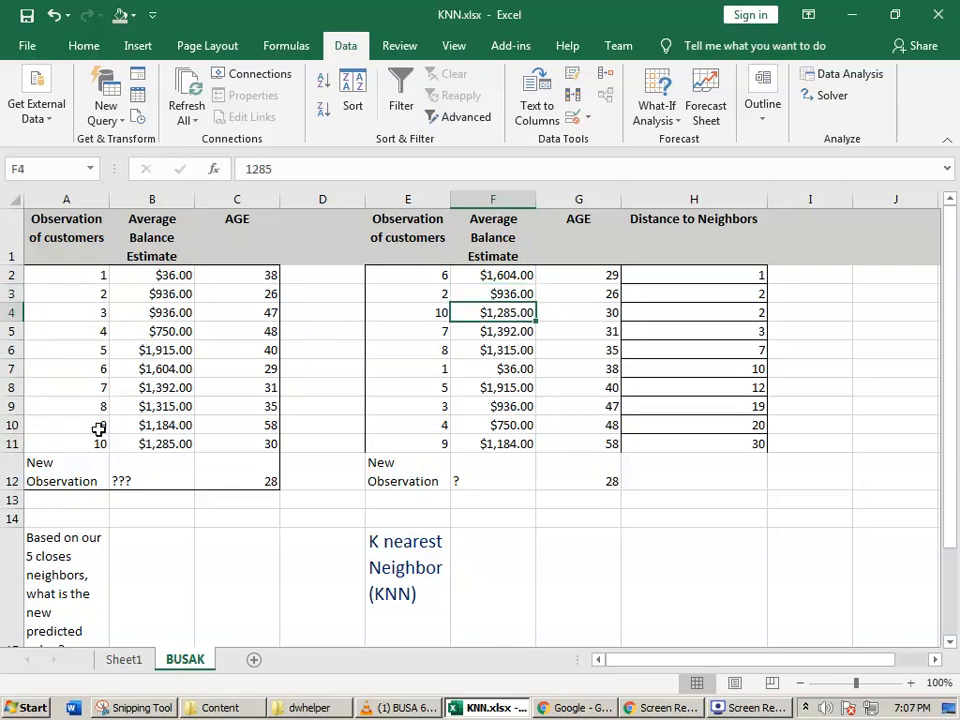
left_click(275, 428)
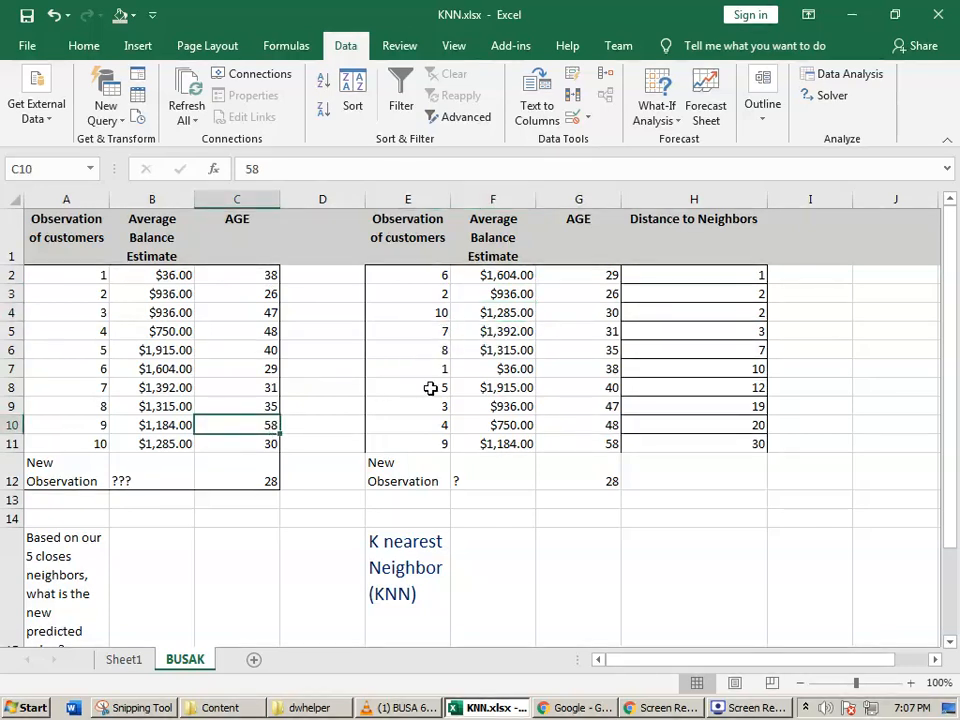
left_click(500, 331)
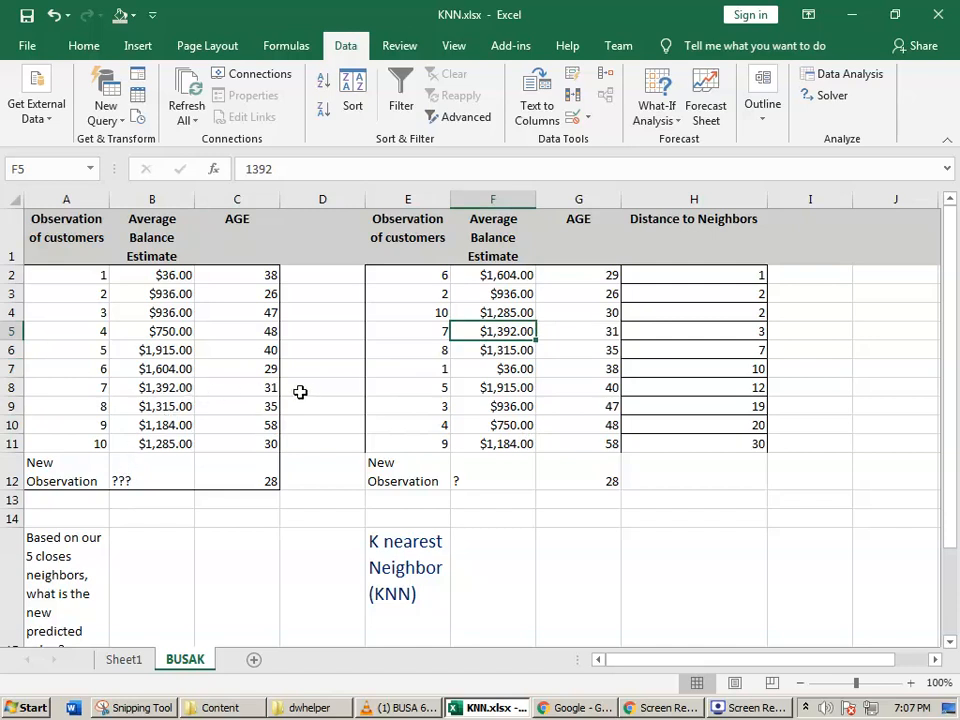
left_click(500, 352)
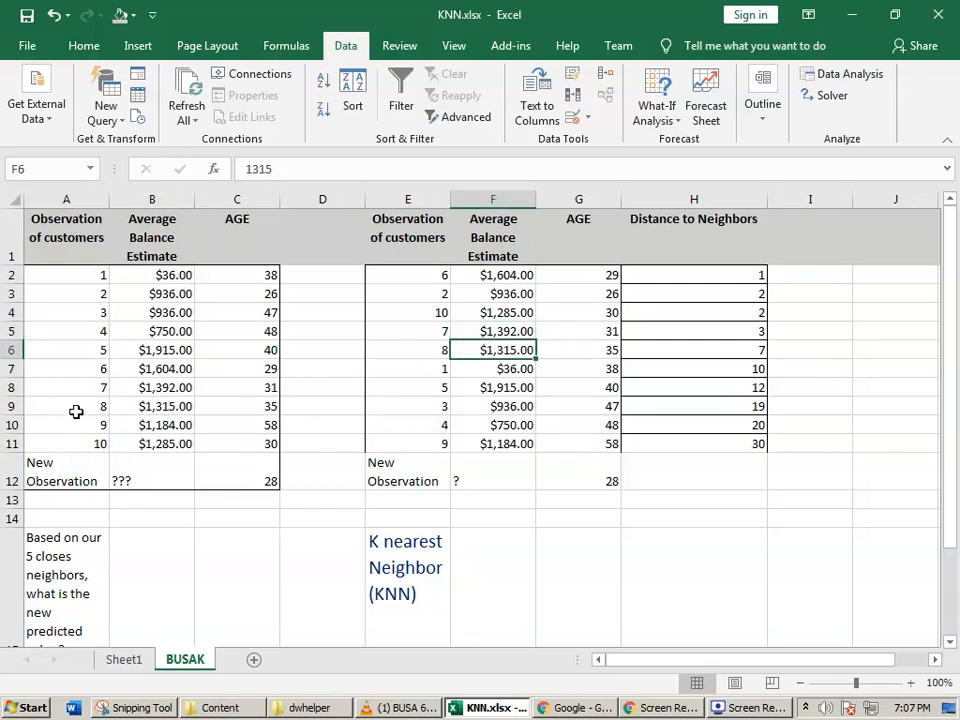
left_click(272, 408)
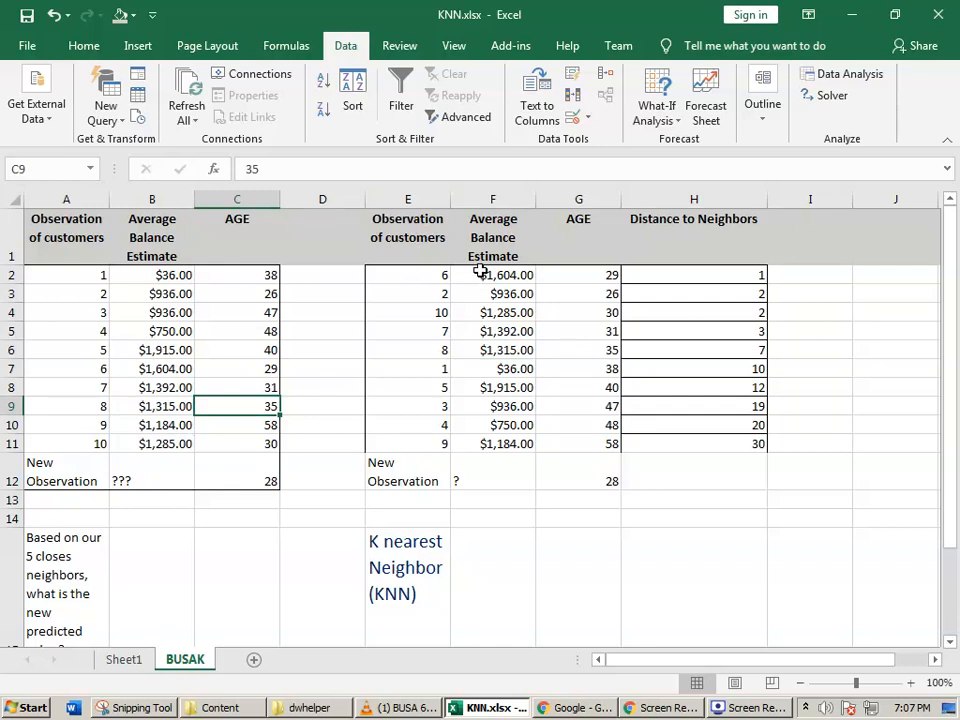
left_click(549, 475)
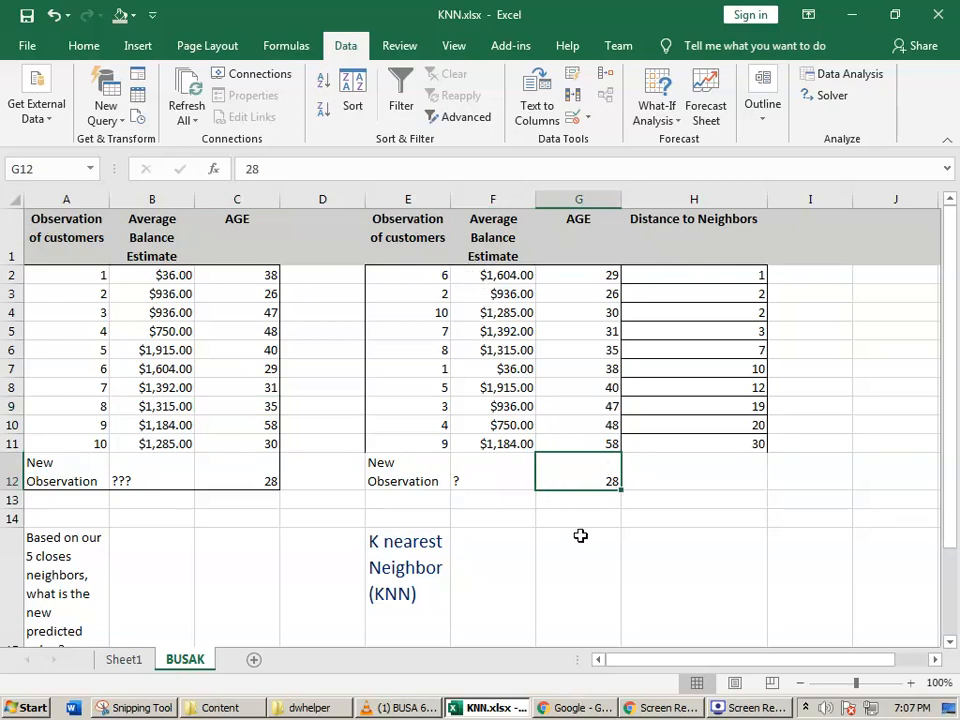
Step: Enter a formula in H14 that averages the balances of the five nearest neighbors in F2:F6
double_click(578, 538)
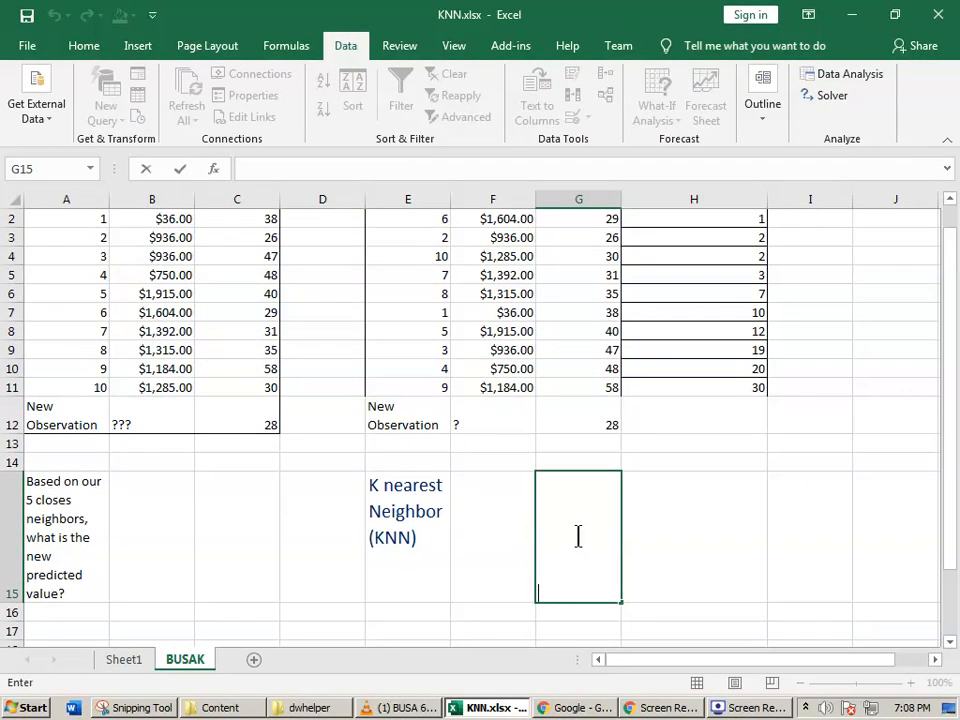
double_click(651, 465)
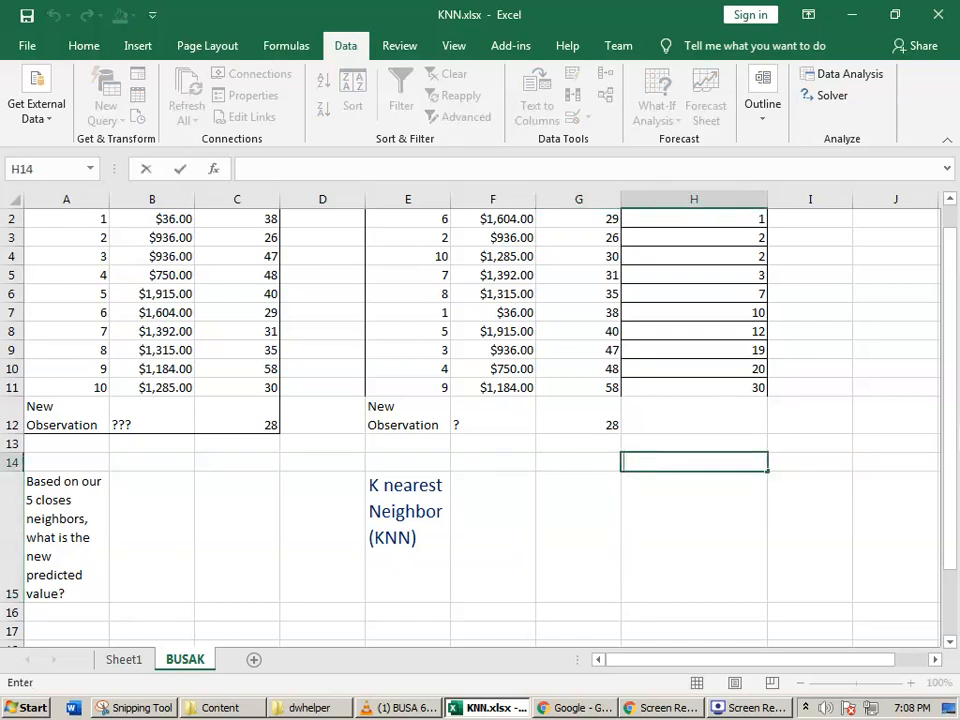
type("=a")
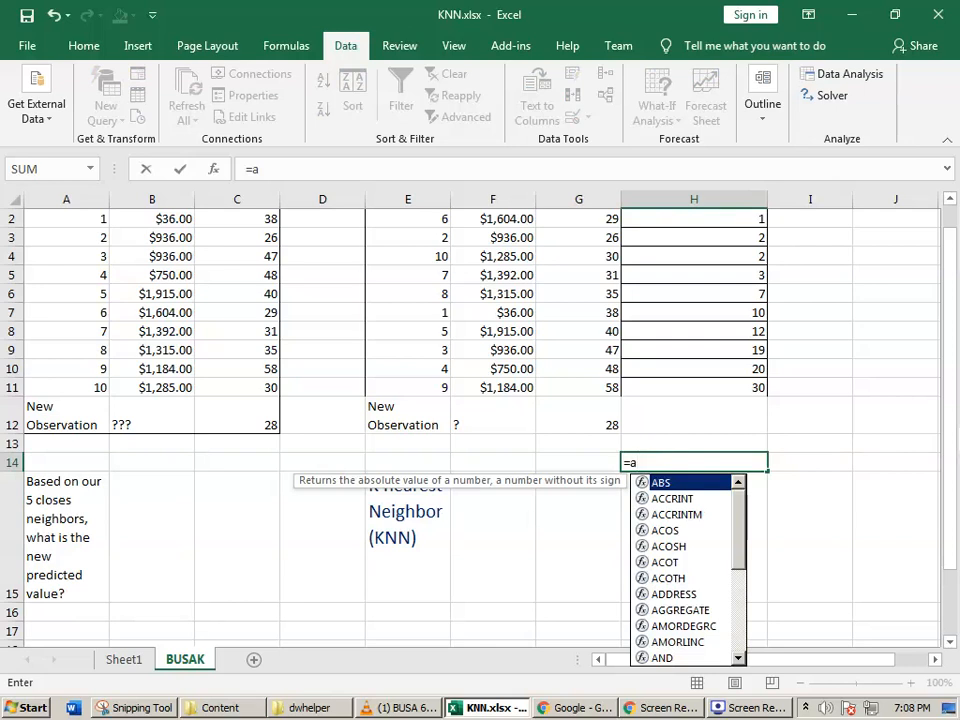
type("vg(")
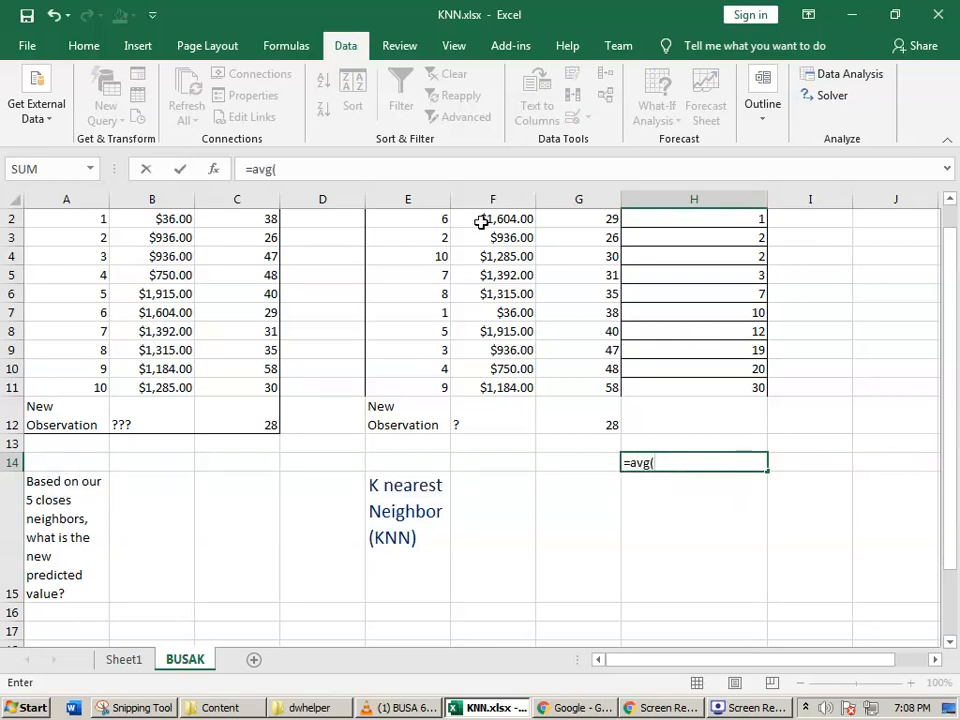
left_click_drag(482, 215, 506, 294)
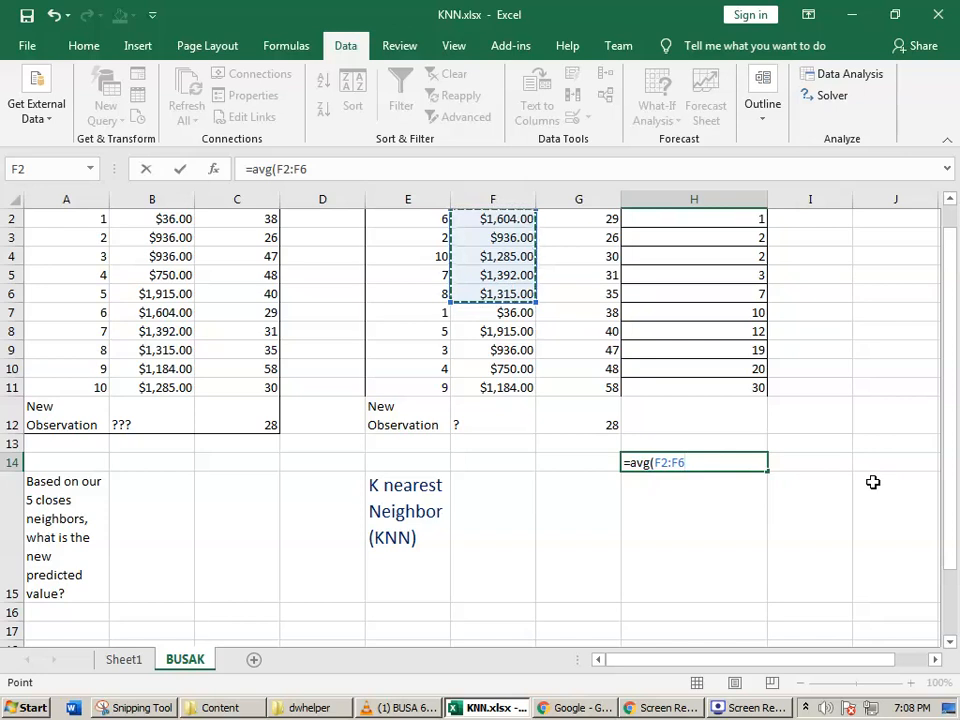
type(")")
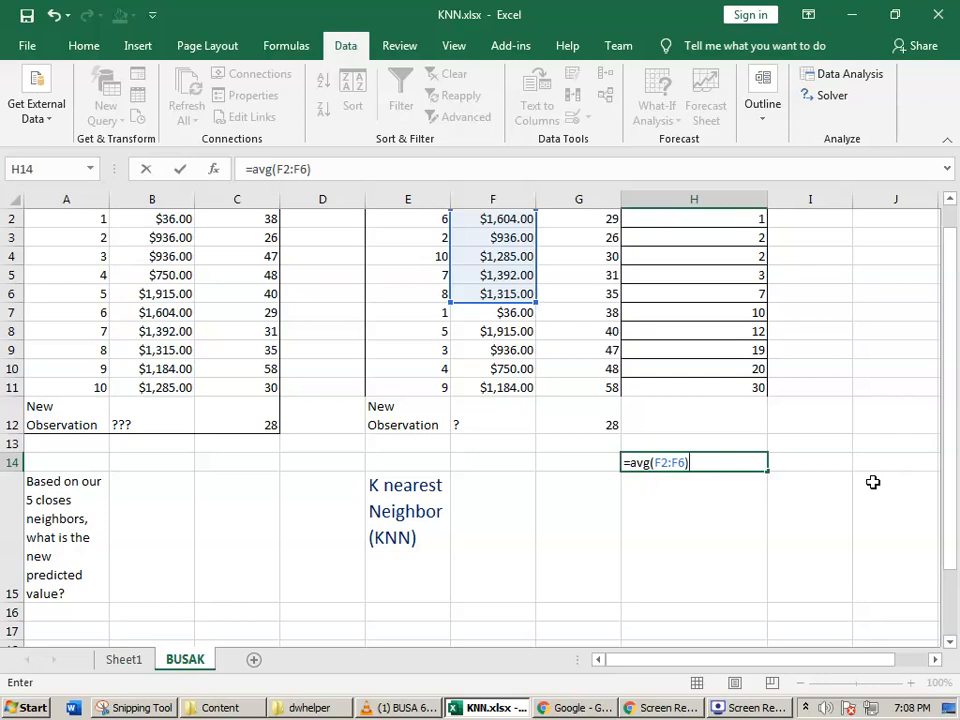
key("Return")
key("Return")
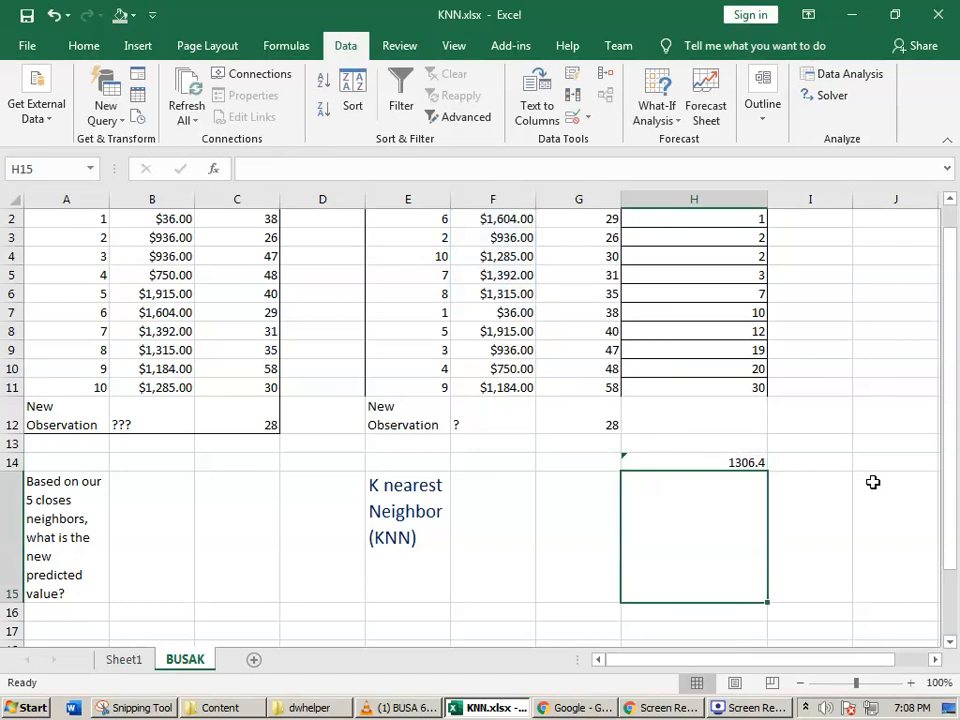
Step: Replace the question mark in F12 with 1306 as the new observation's predicted average balance
double_click(519, 422)
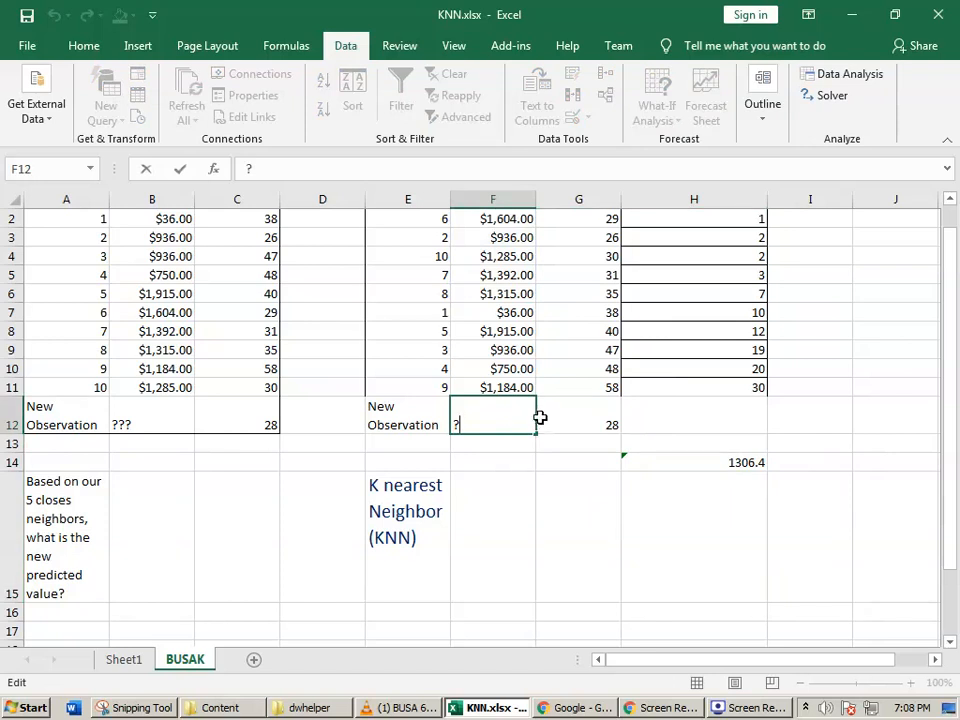
key("BackSpace")
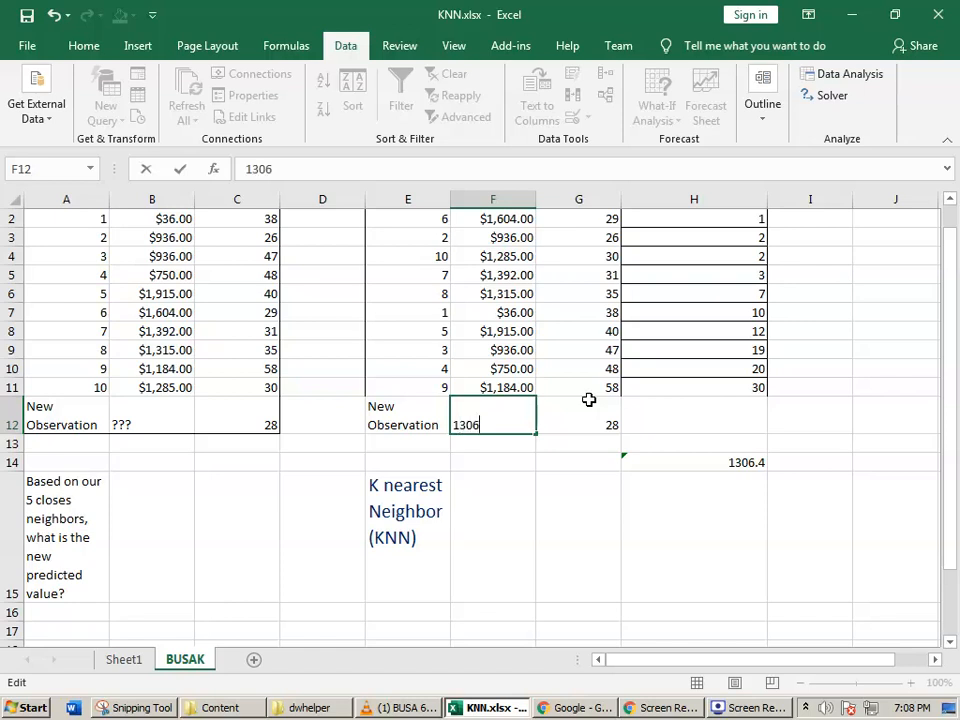
left_click(505, 392)
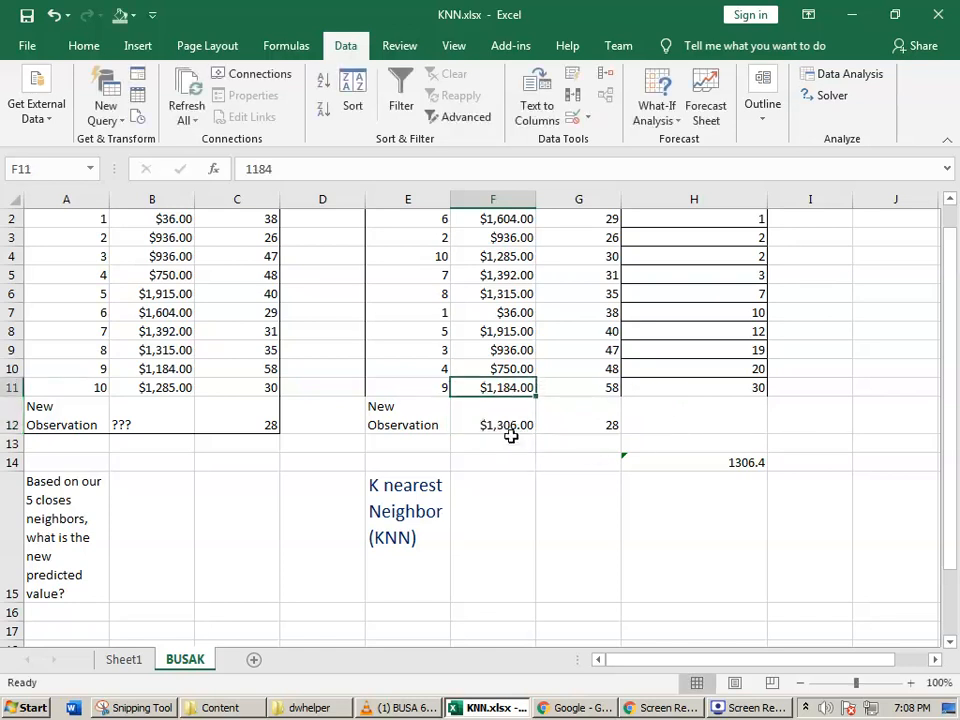
left_click(507, 421)
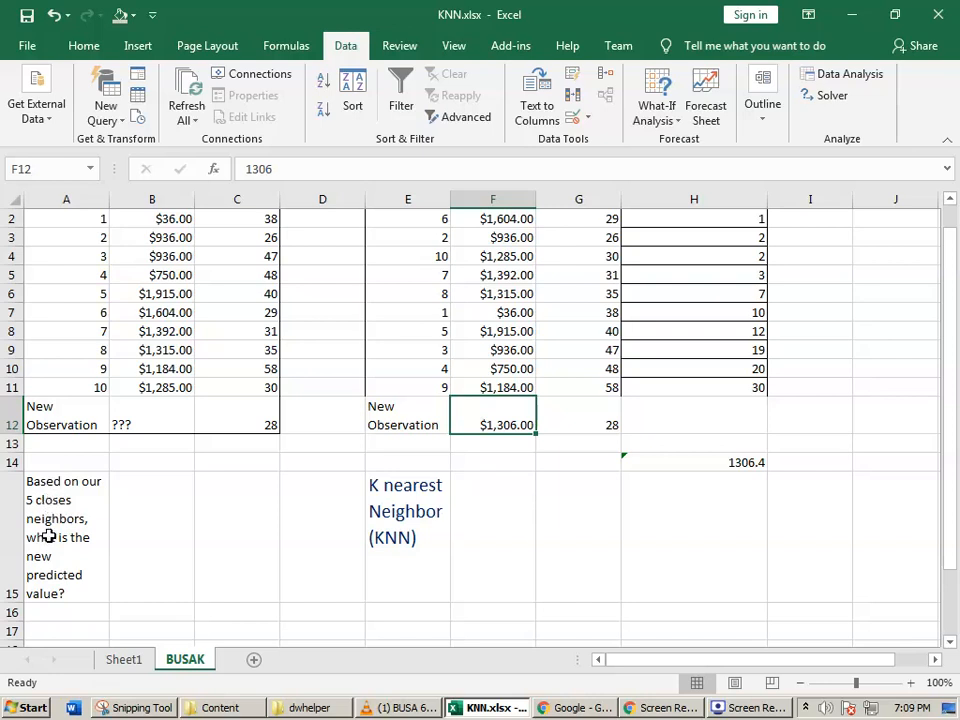
Step: Correct "closes" to "closest" in the question text in A15
double_click(76, 502)
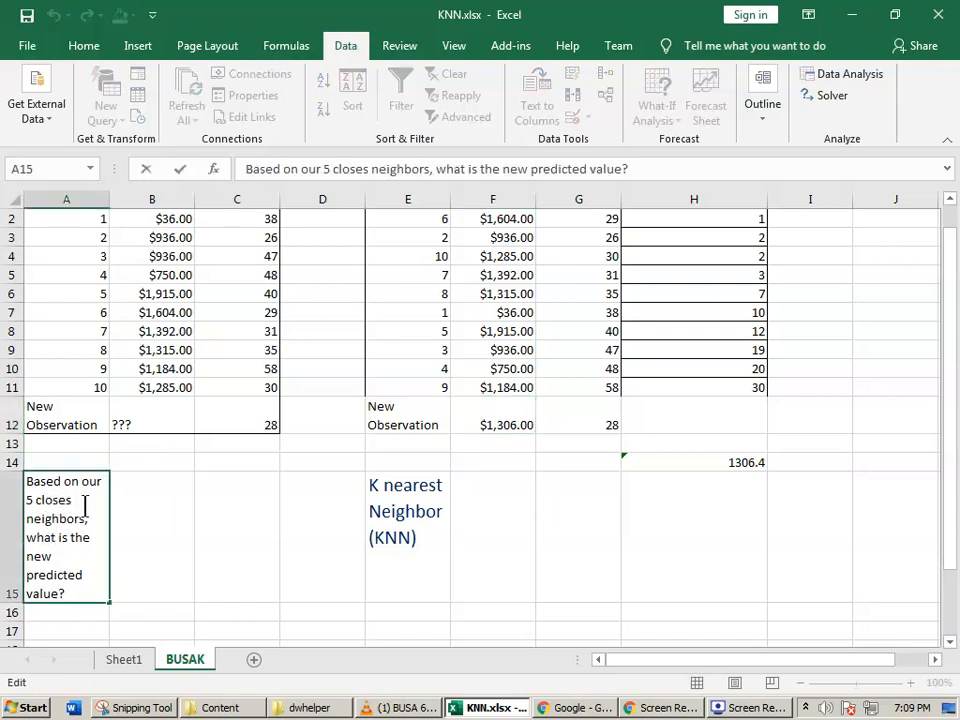
key("Delete")
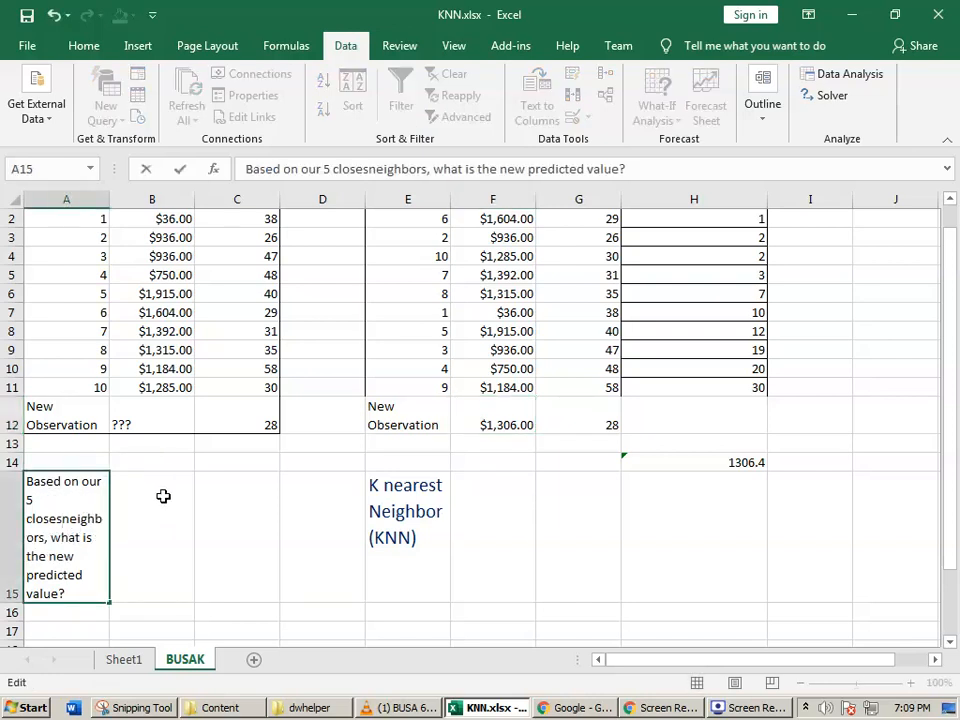
type("t")
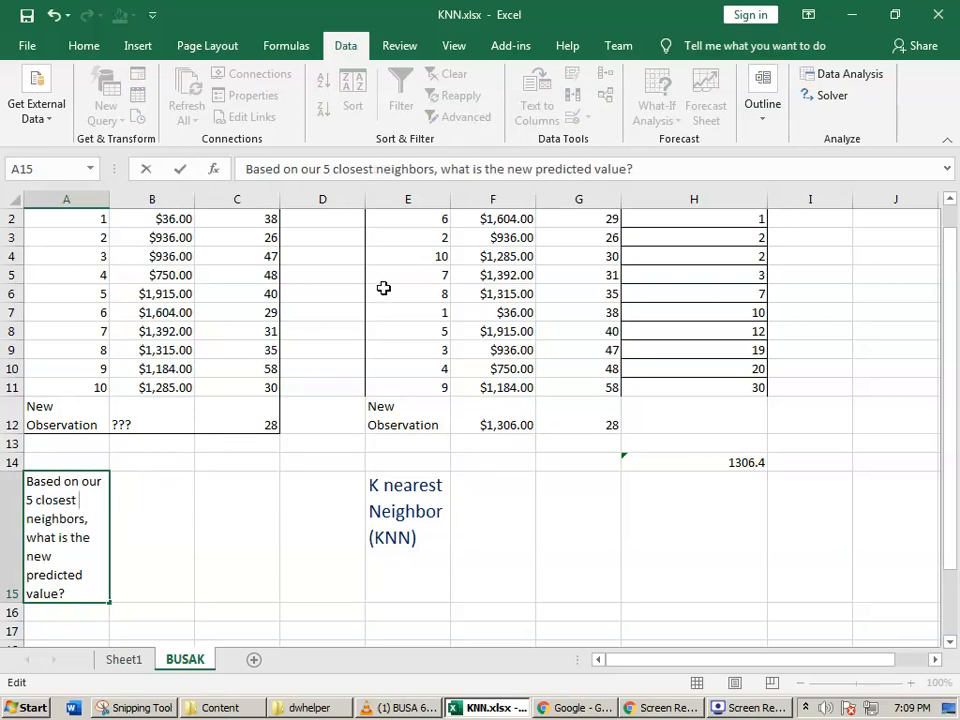
scroll(480, 289, "up", 1)
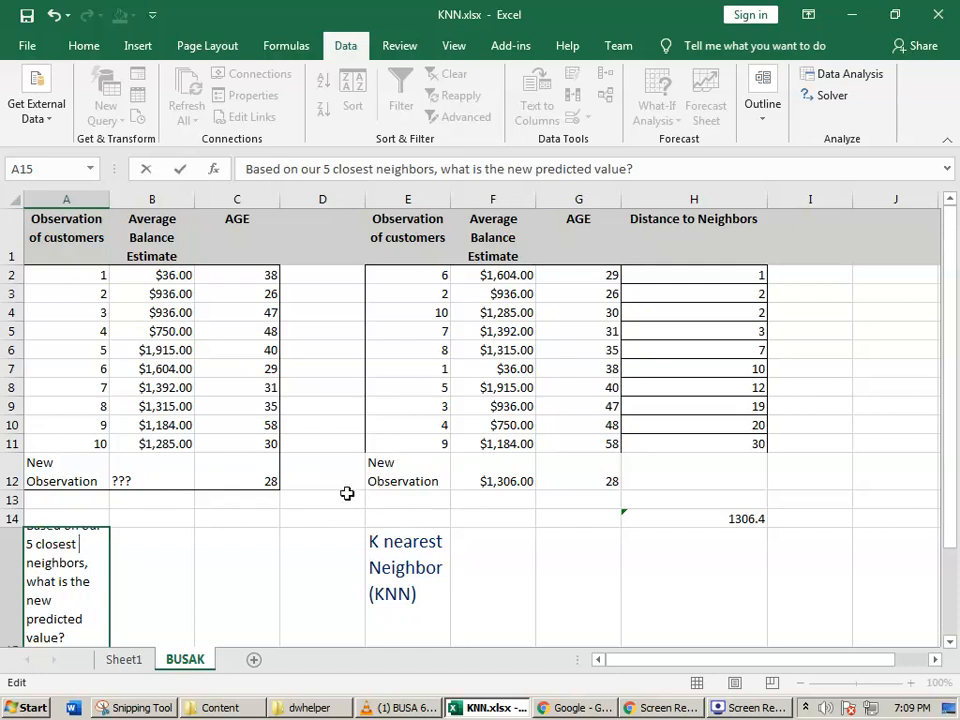
double_click(435, 476)
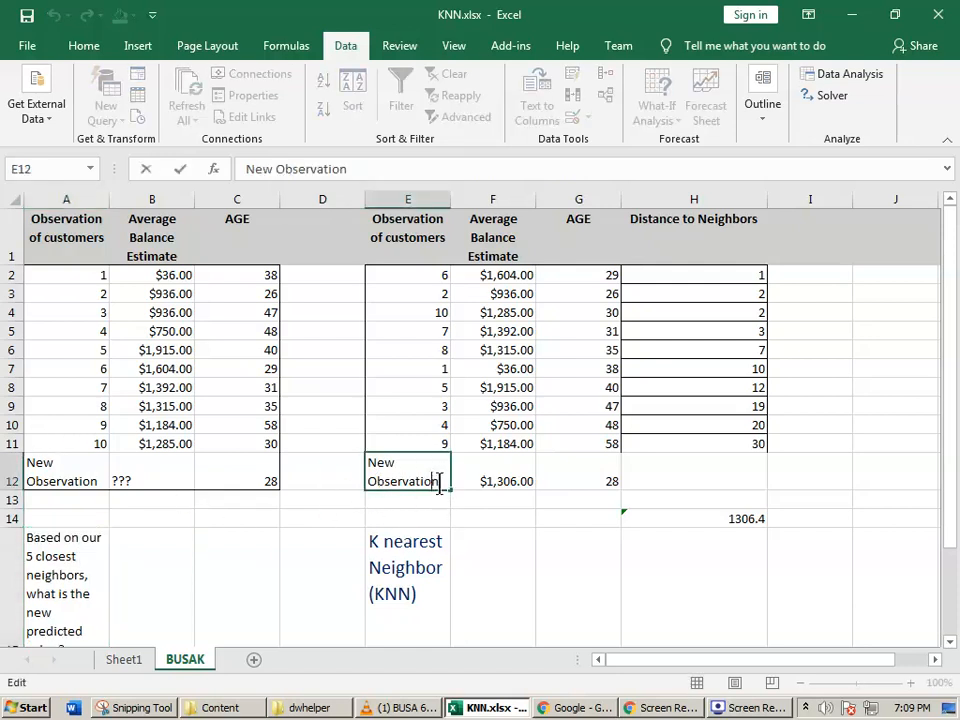
Step: Replace the "New Observation" label in E12 with observation number 11
left_click_drag(443, 476, 328, 461)
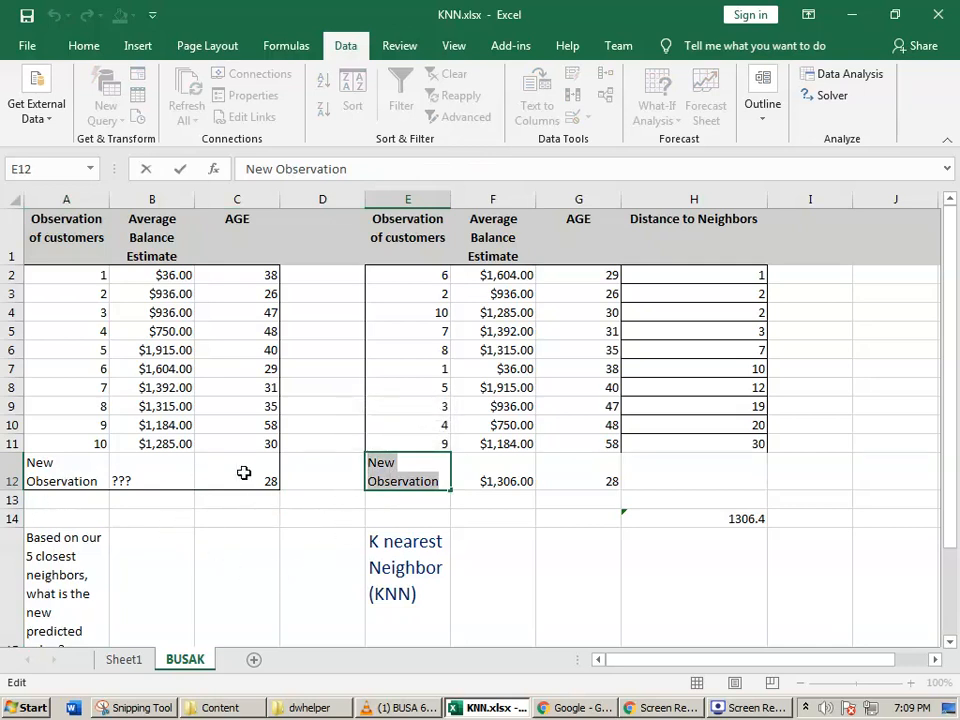
type("11")
left_click(528, 498)
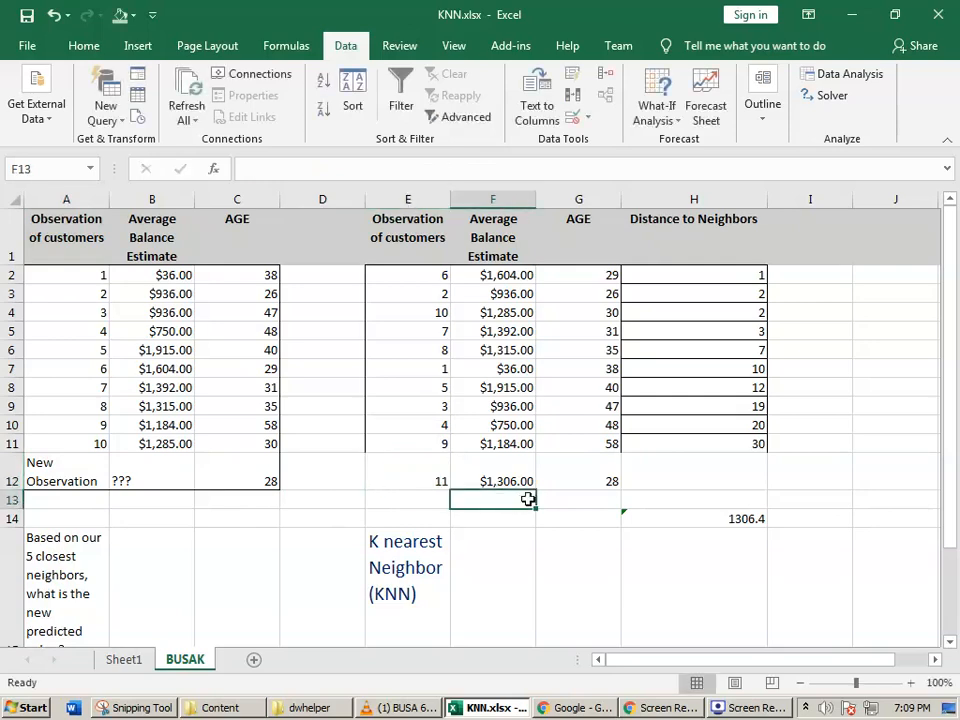
Step: Compare the new observation's age in G12 with the neighbor age in G2 and check the empty distance cell H12
left_click(688, 473)
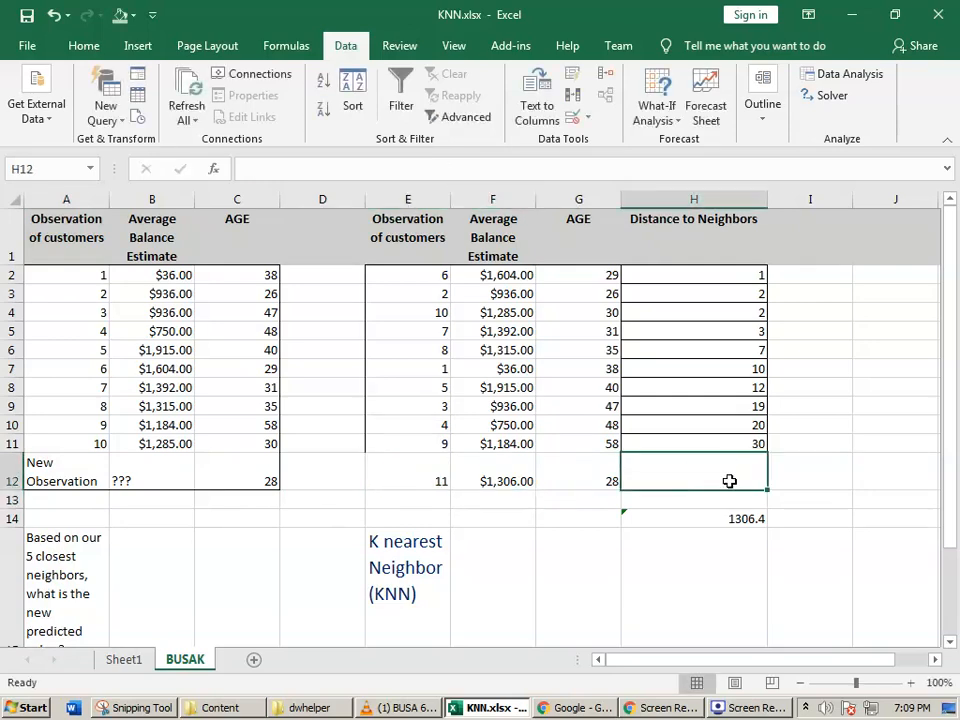
scroll(758, 400, "down", 2)
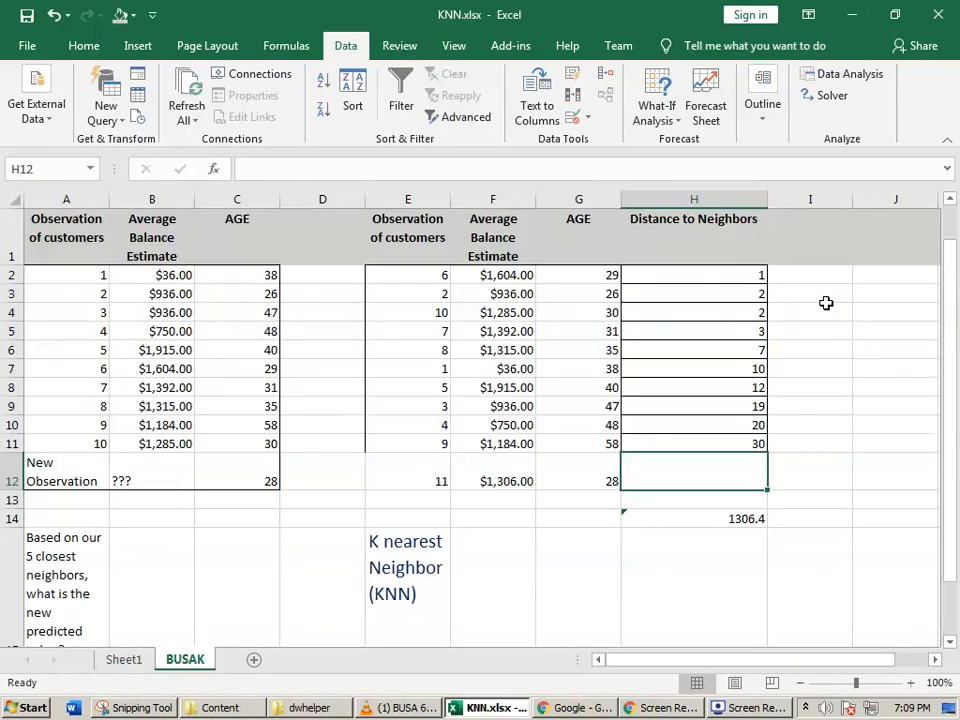
scroll(826, 303, "up", 2)
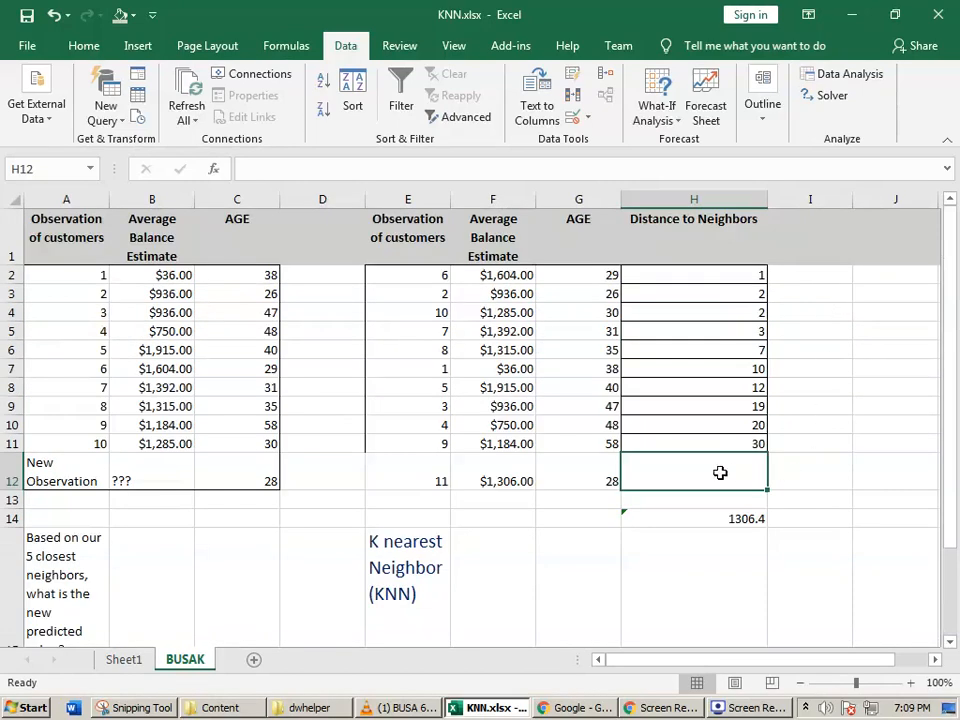
left_click(609, 479)
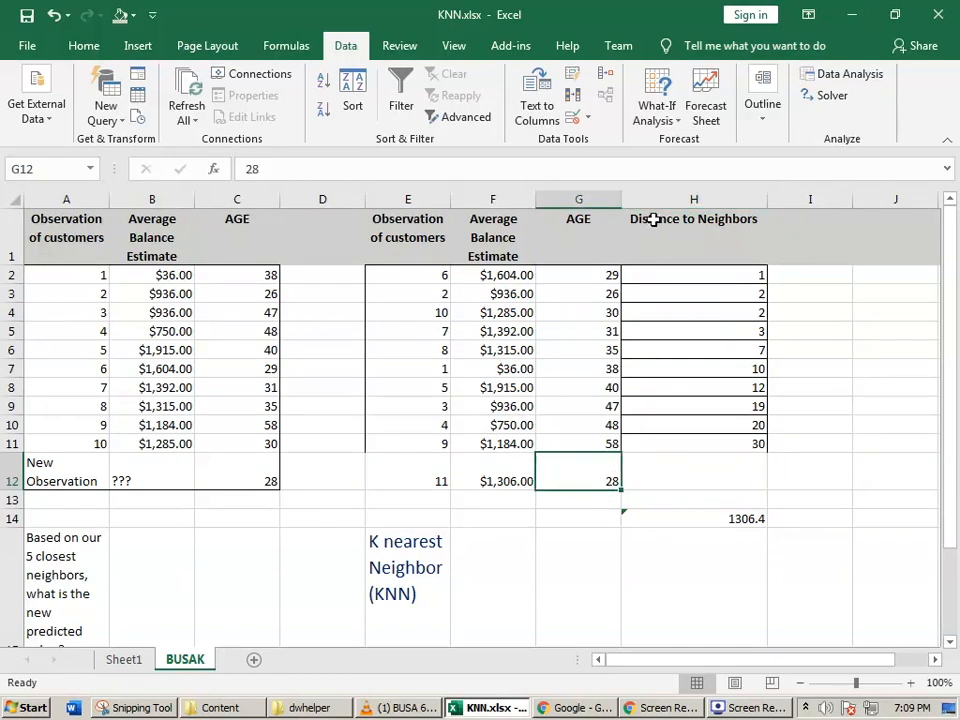
left_click(603, 274)
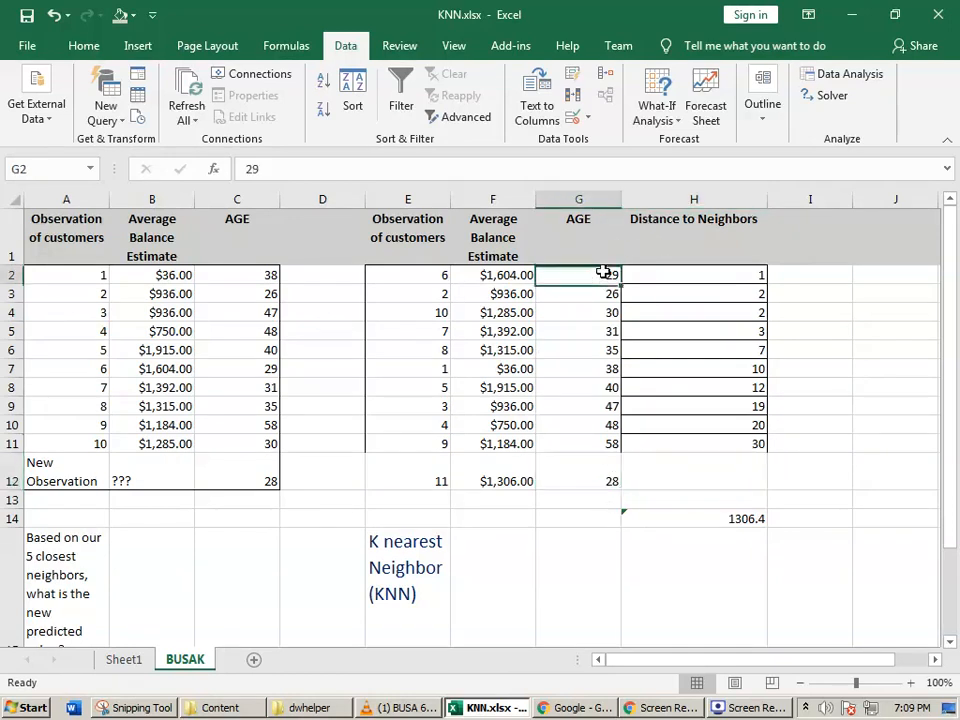
left_click(605, 479)
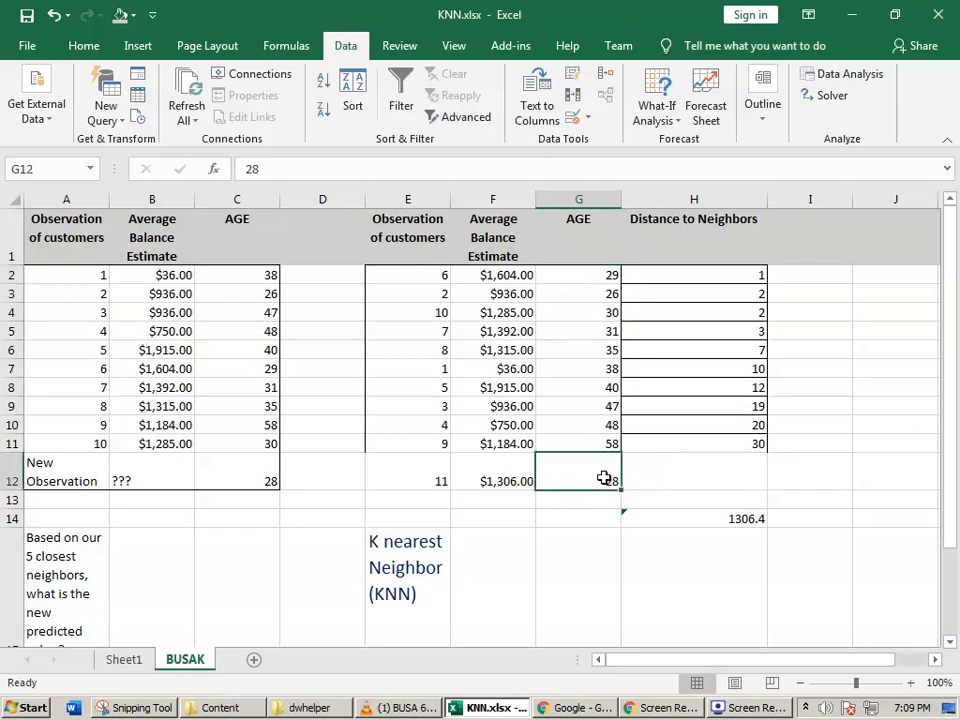
left_click(666, 463)
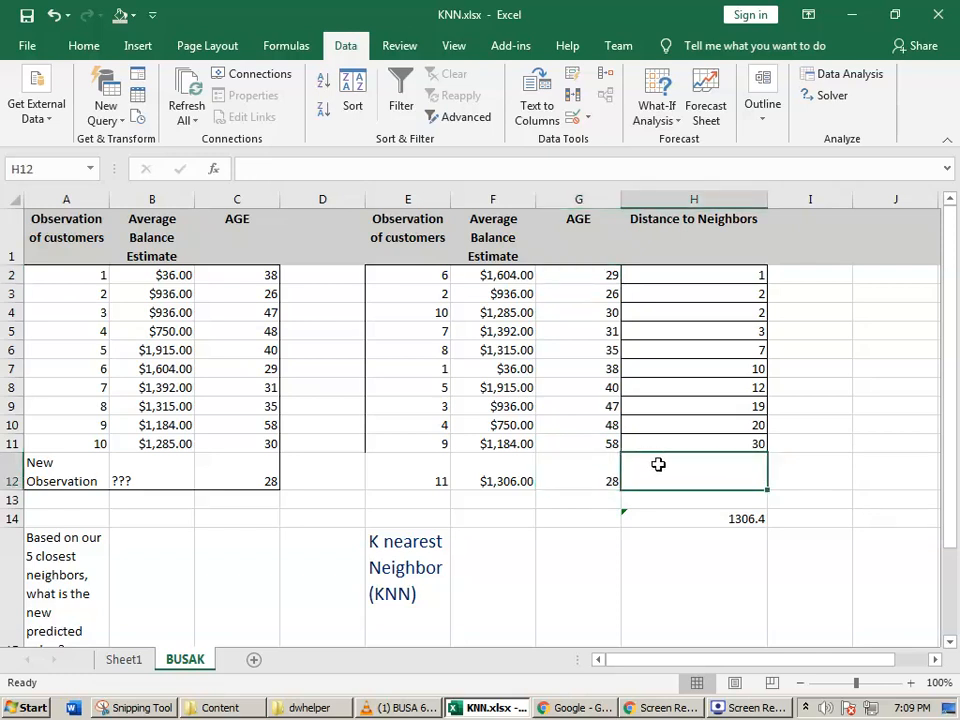
double_click(656, 471)
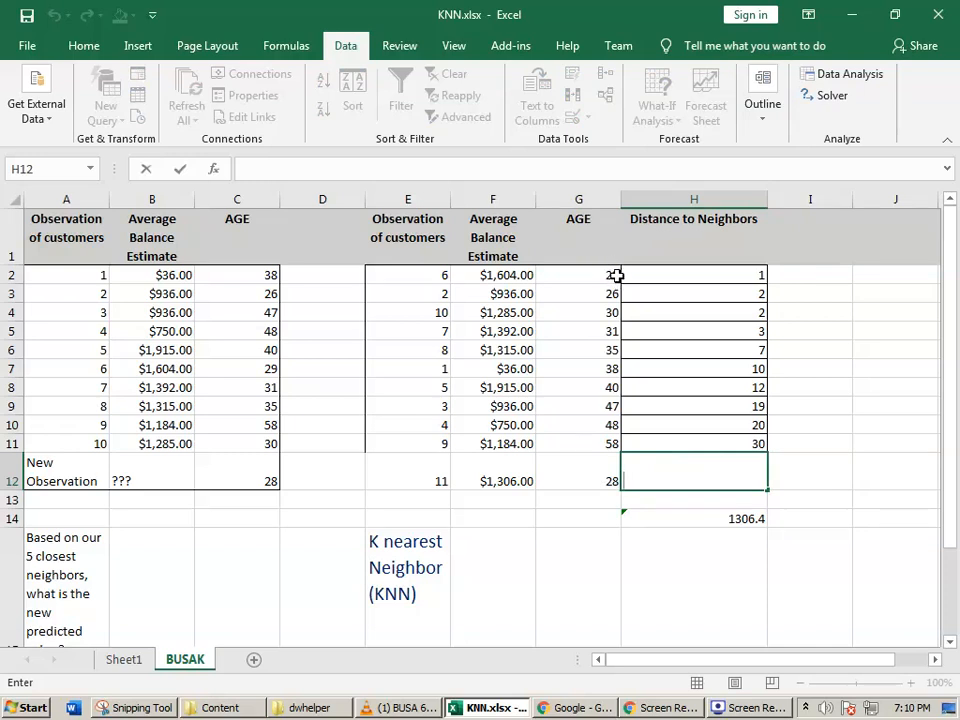
left_click(754, 476)
Step: Clear the distances to neighbors in H2:H11 and try to enter an absolute-value formula in H2 with =abs
left_click_drag(679, 274, 739, 445)
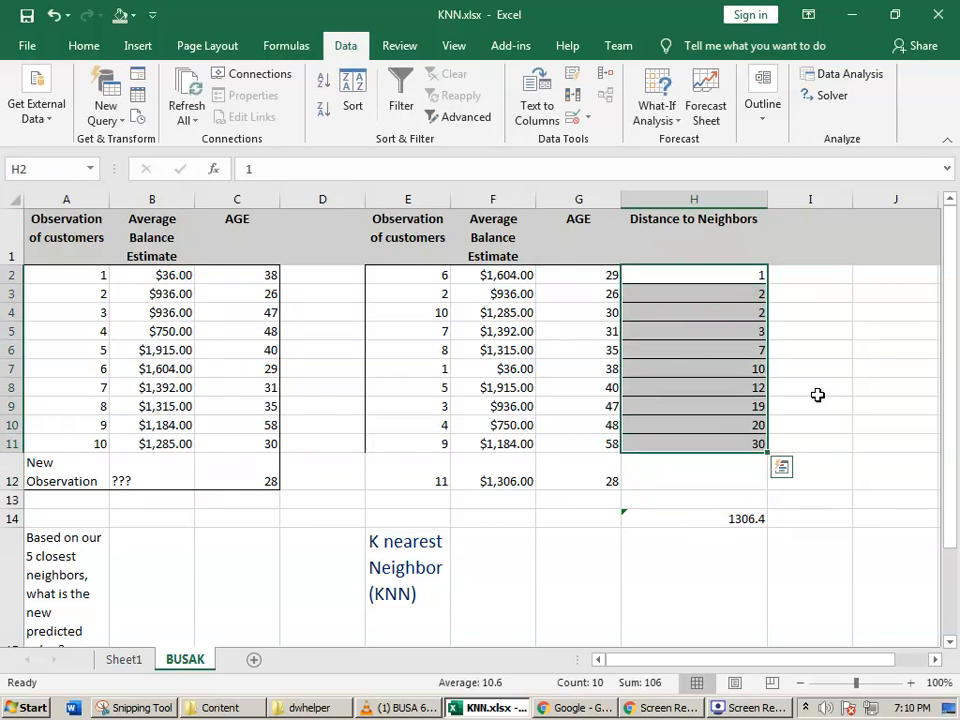
key("Delete")
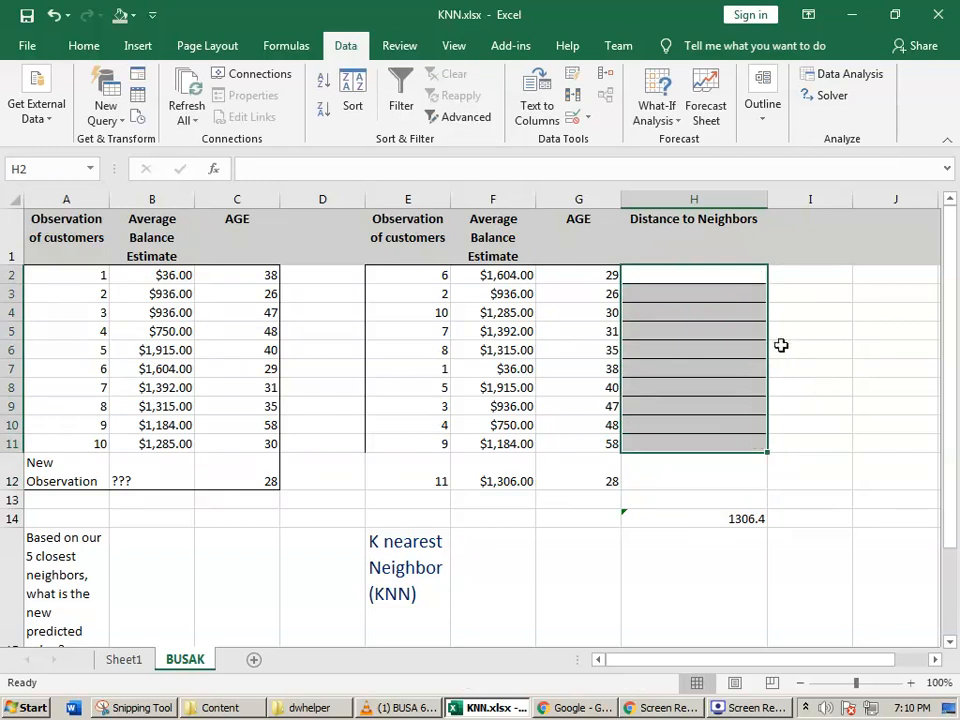
left_click(673, 269)
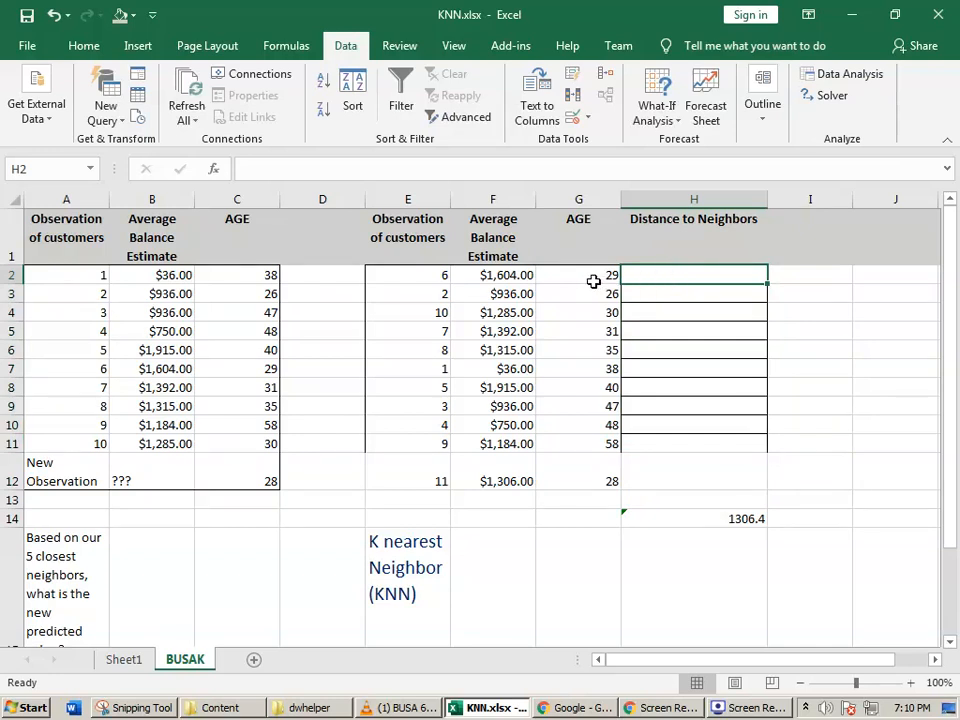
left_click(587, 275)
left_click(681, 273)
double_click(681, 275)
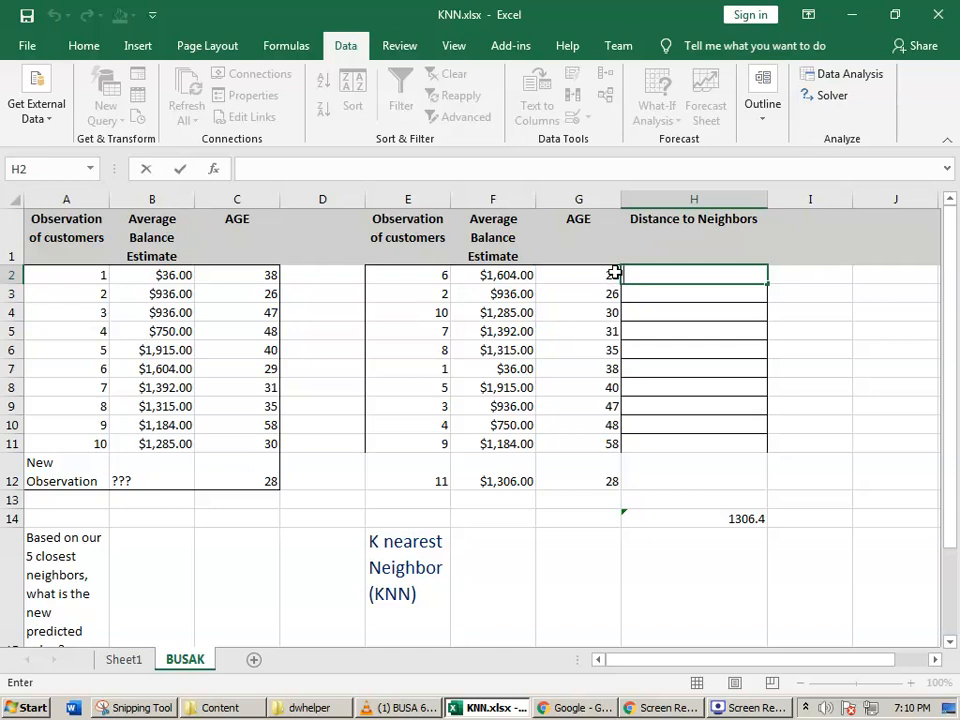
type("=abs")
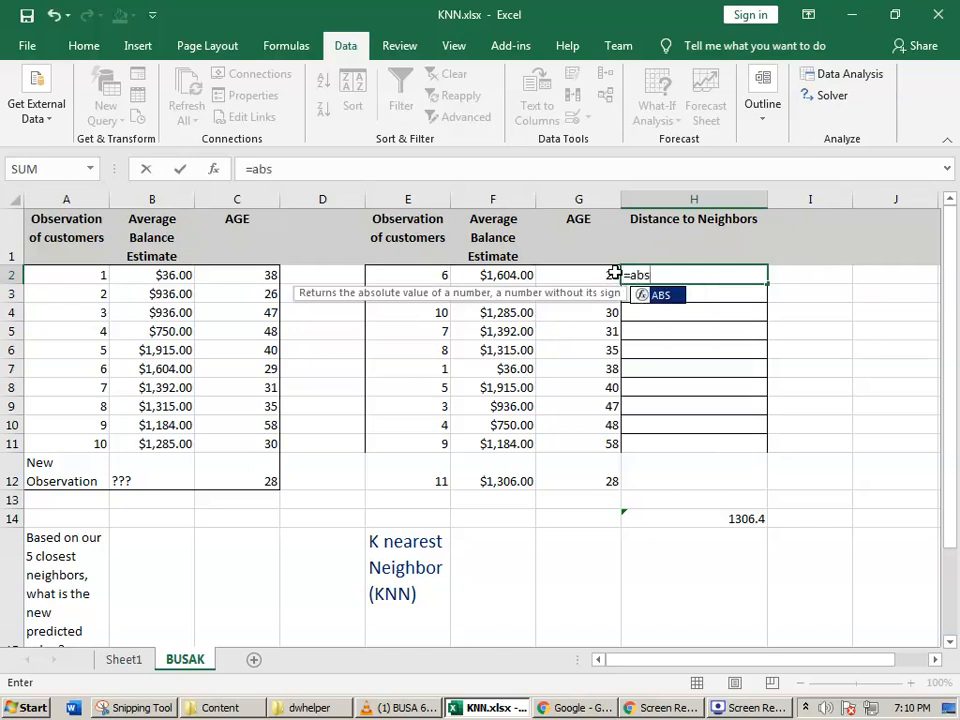
left_click(596, 481)
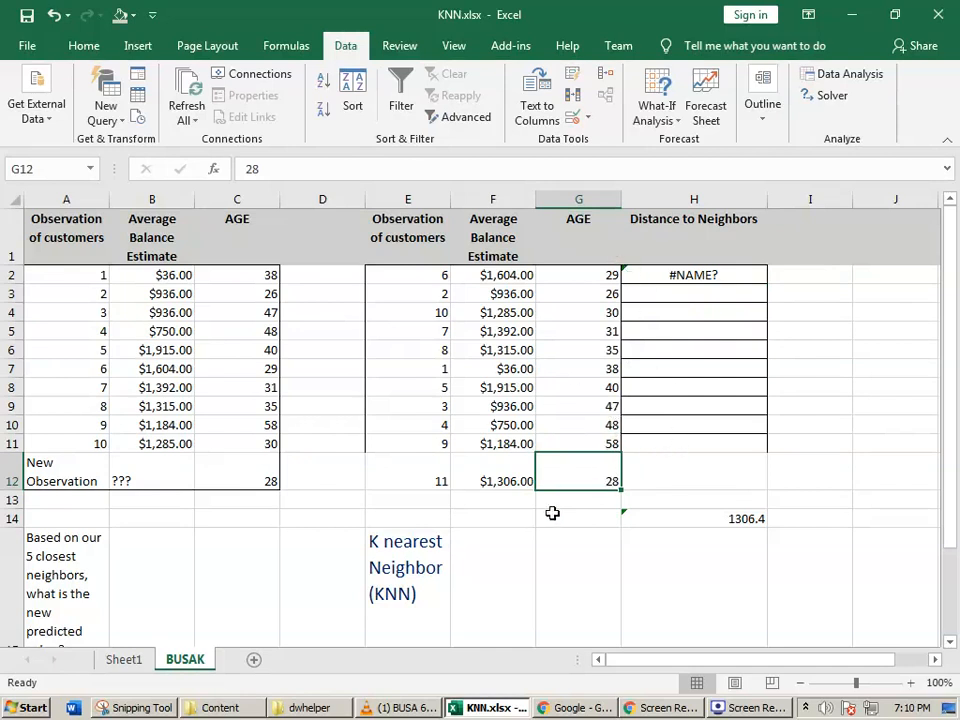
Step: Add observation 12 in row 13 with ?? as its average balance estimate and an age of 36
left_click_drag(805, 470, 739, 467)
left_click(412, 501)
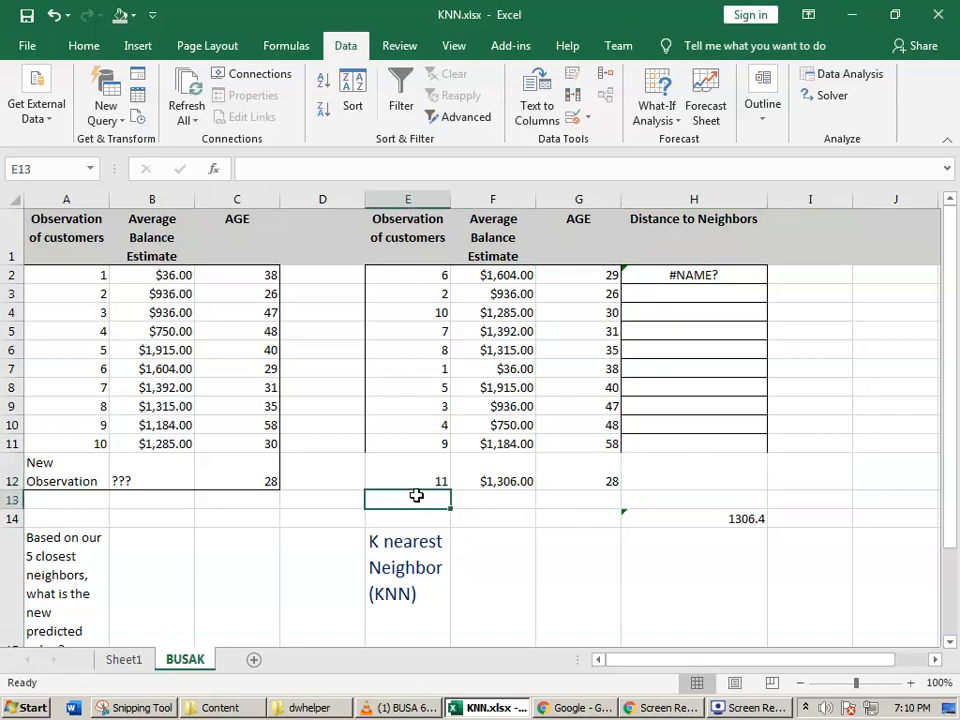
type("12")
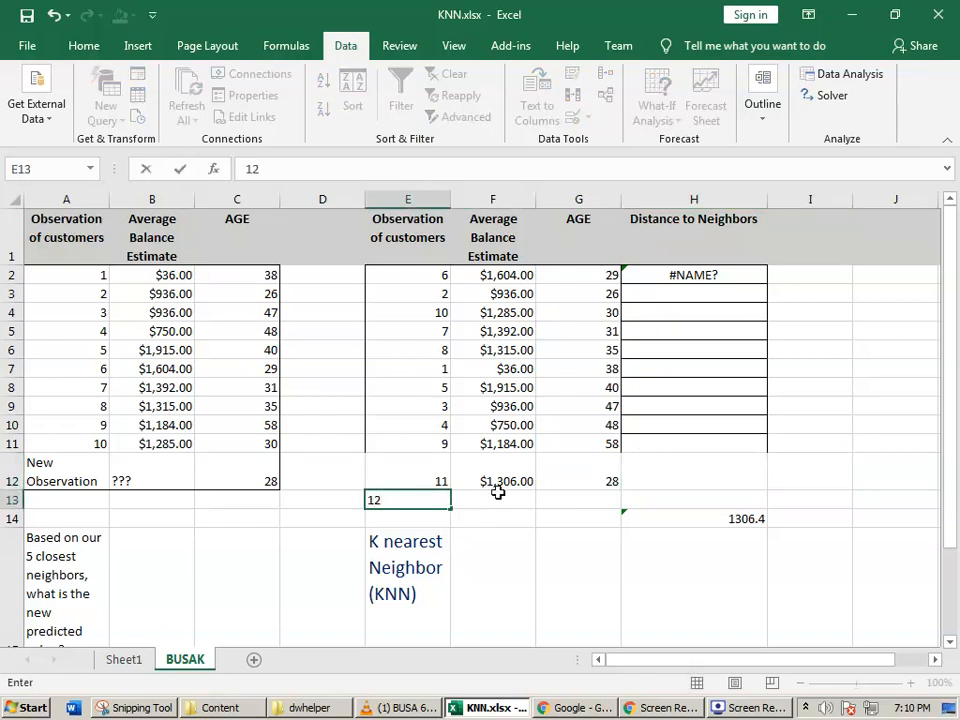
left_click(492, 505)
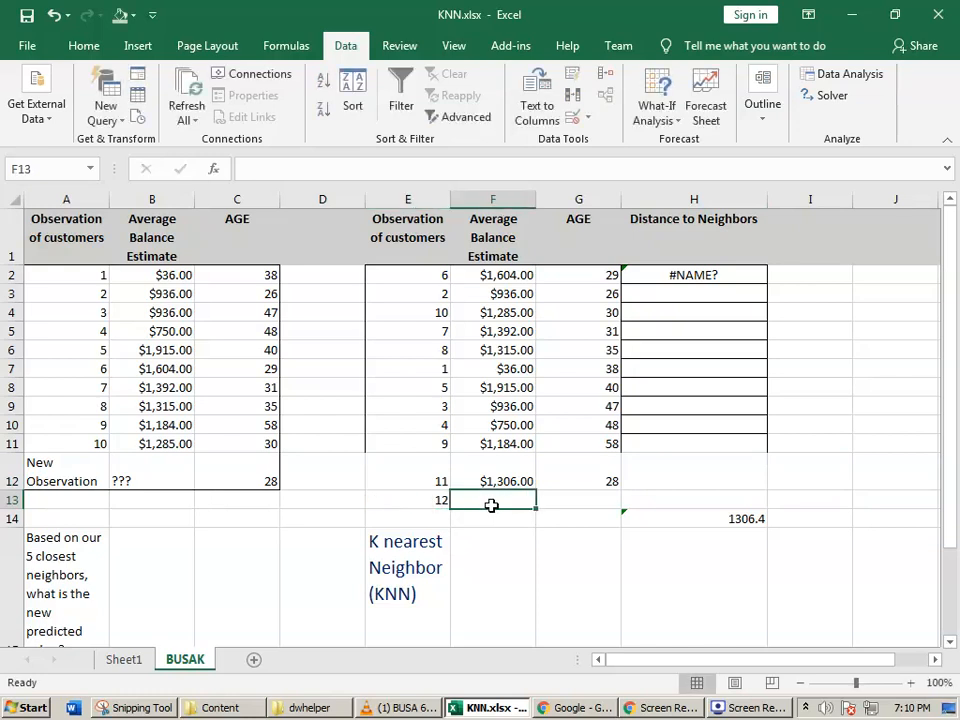
type("??")
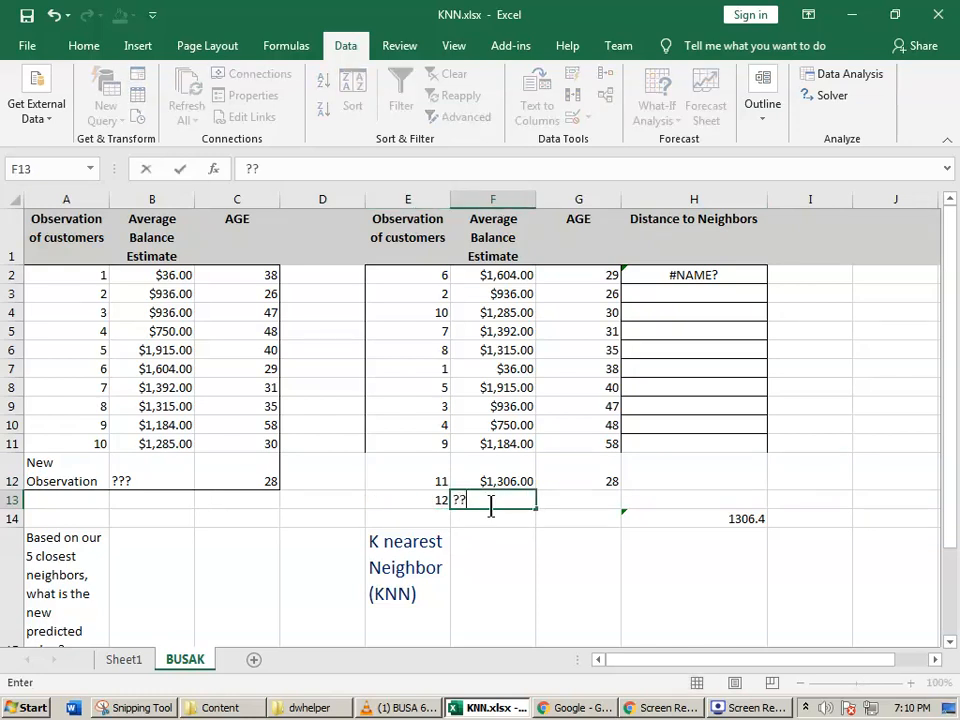
left_click(599, 503)
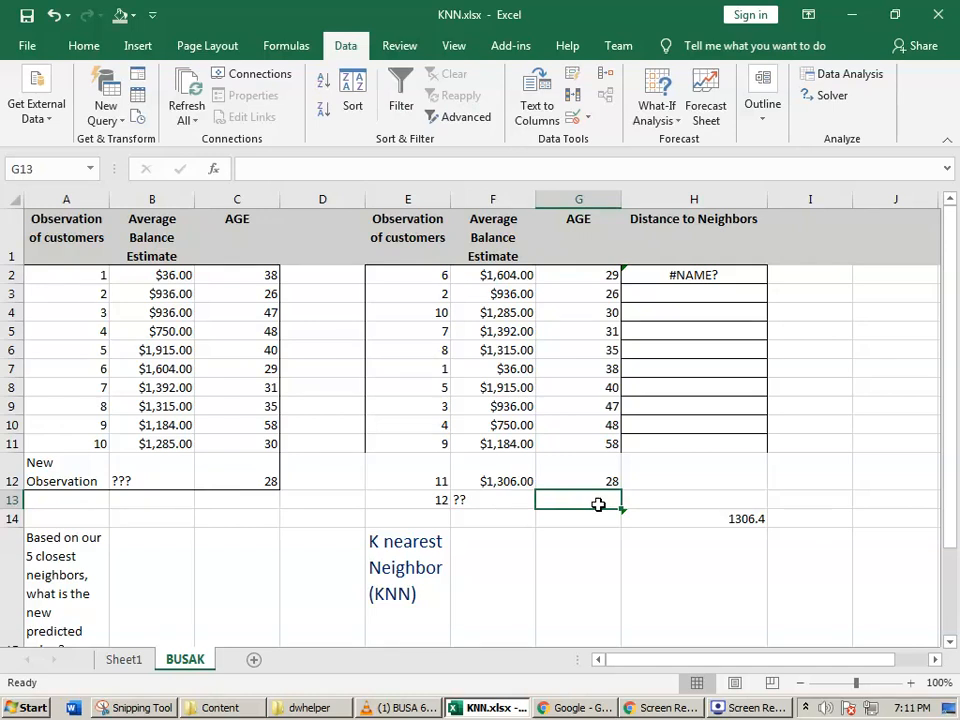
type("3")
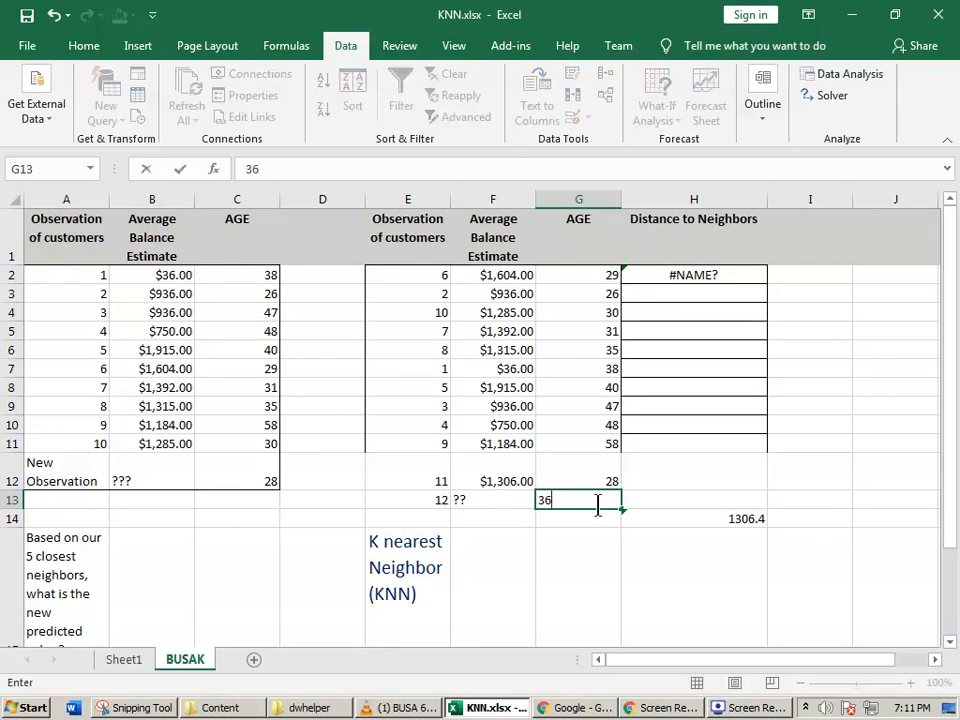
type("6")
Step: Delete the formula in H14 that averages F2:F6
left_click(675, 498)
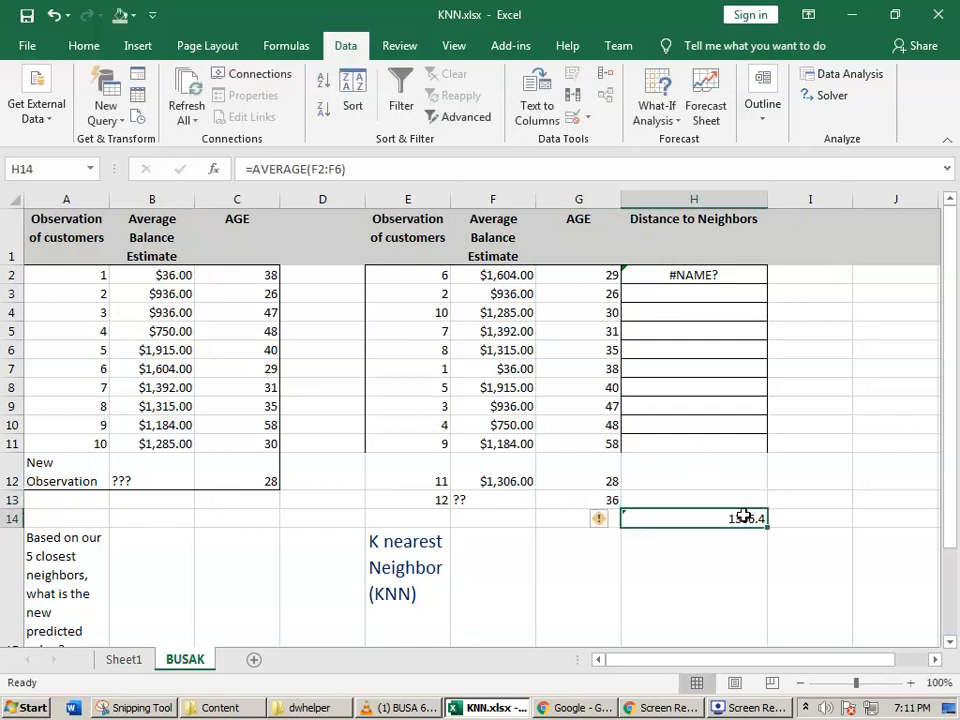
key("Delete")
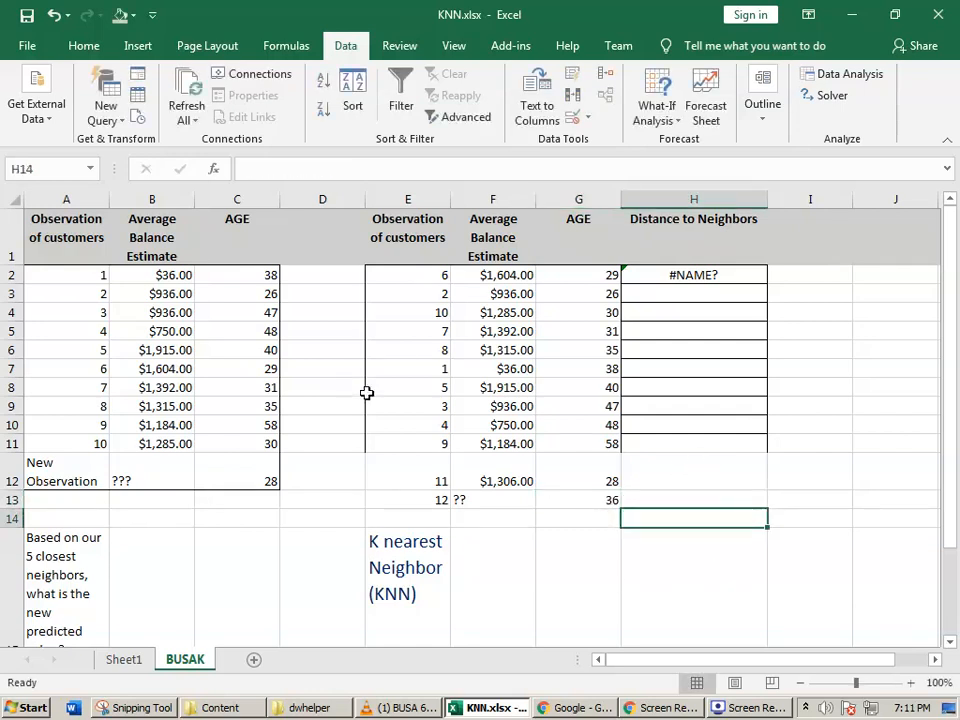
Step: Examine observation 12's age and unknown balance against the ages and balances of observation 11 and the other customers in column F
left_click(539, 498)
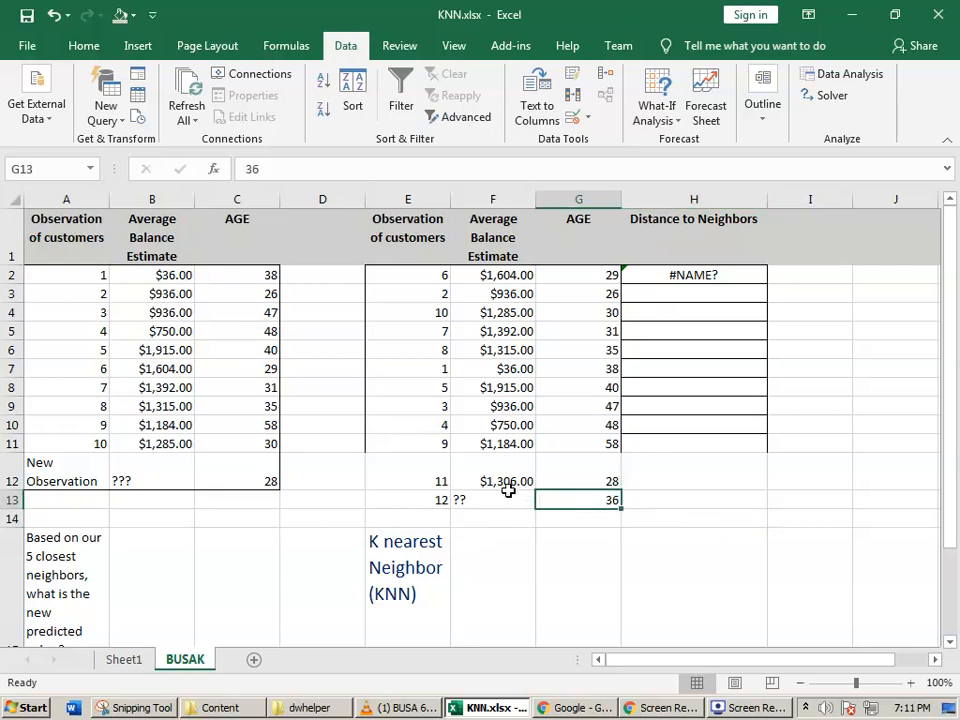
left_click(505, 498)
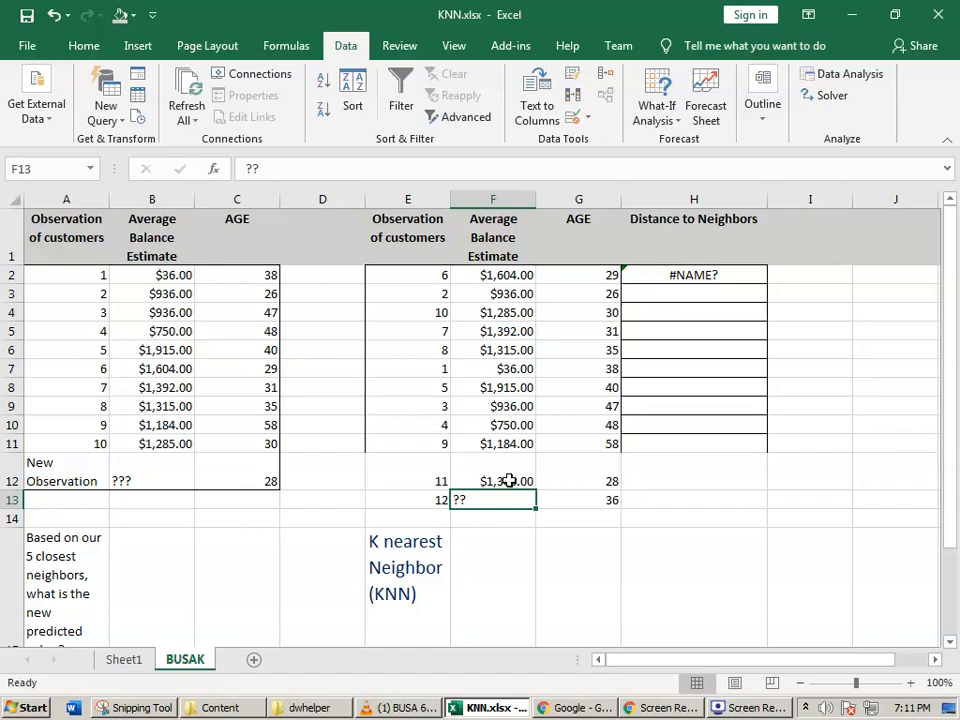
left_click(548, 484)
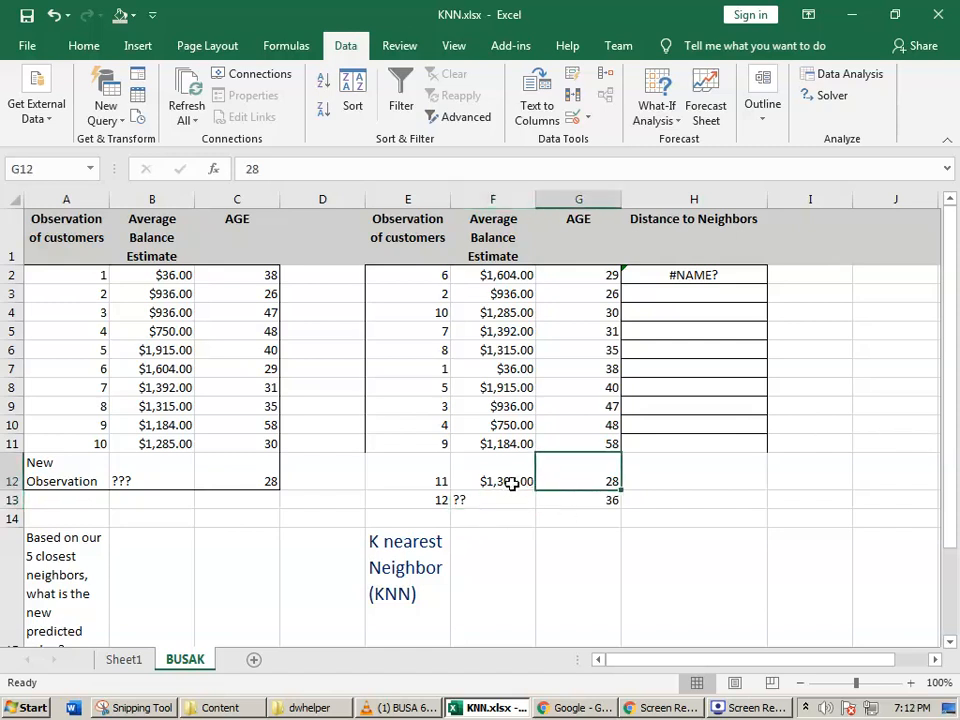
left_click(508, 484)
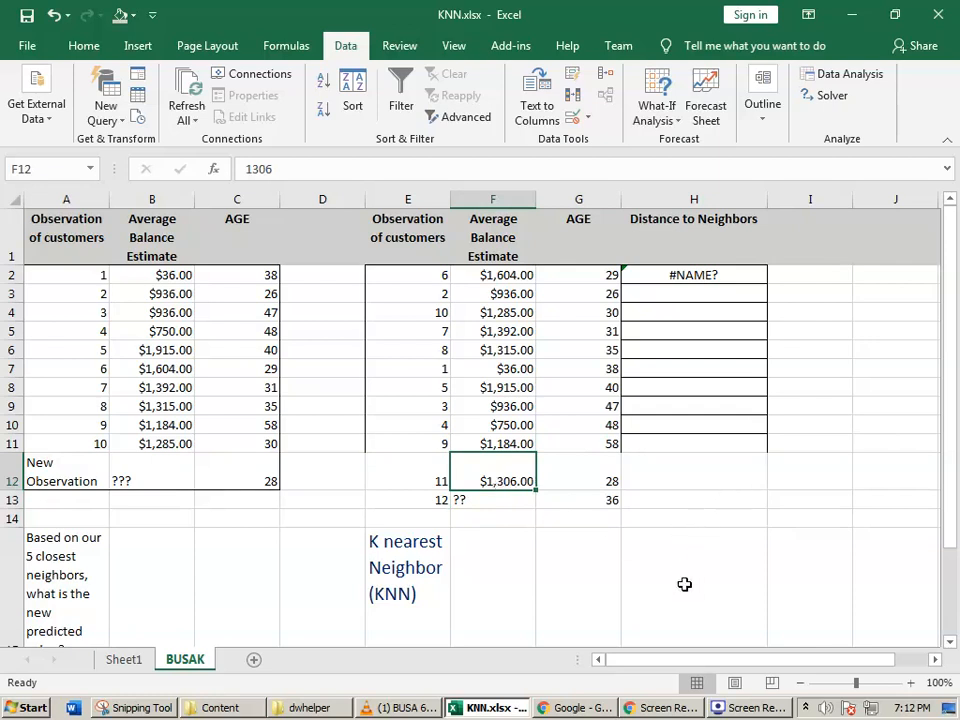
left_click(514, 425)
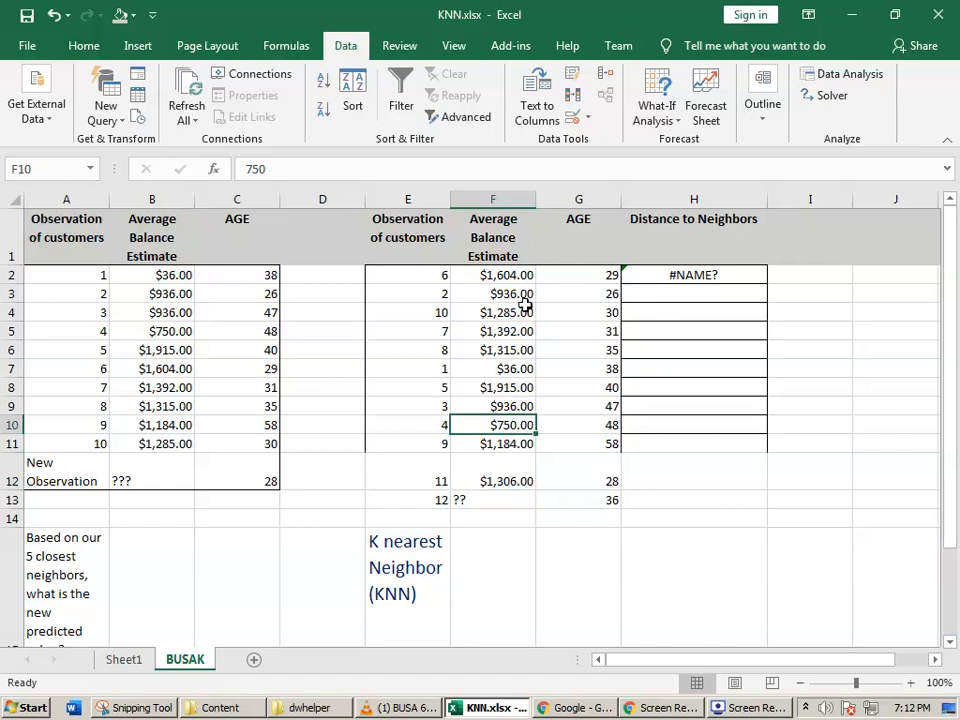
left_click(516, 370)
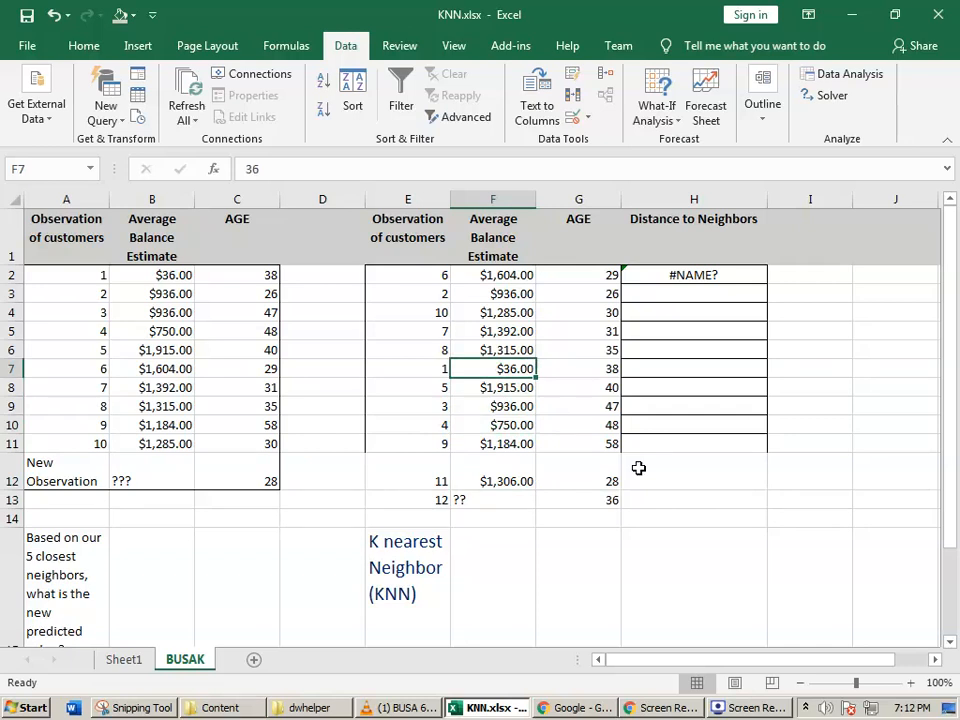
left_click(516, 390)
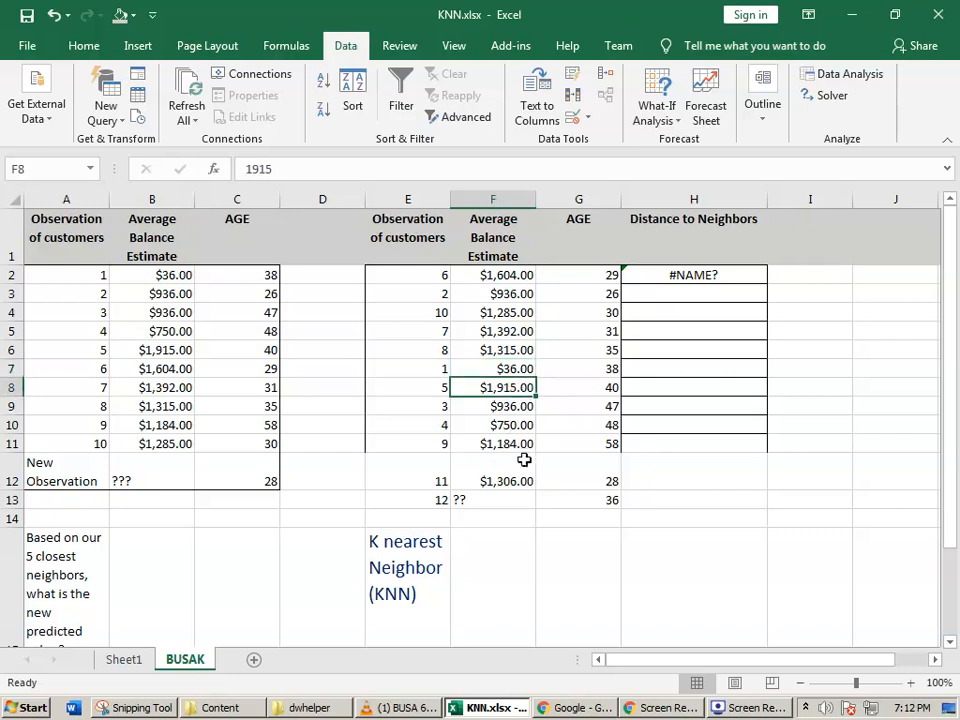